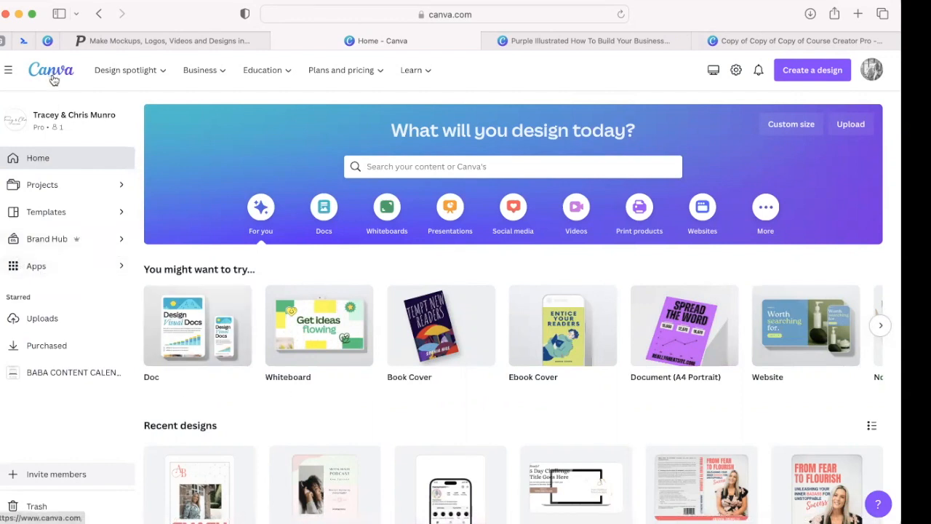
Open Smartmockups from the apps page and look through its recently used, trending and new mockups
click(36, 268)
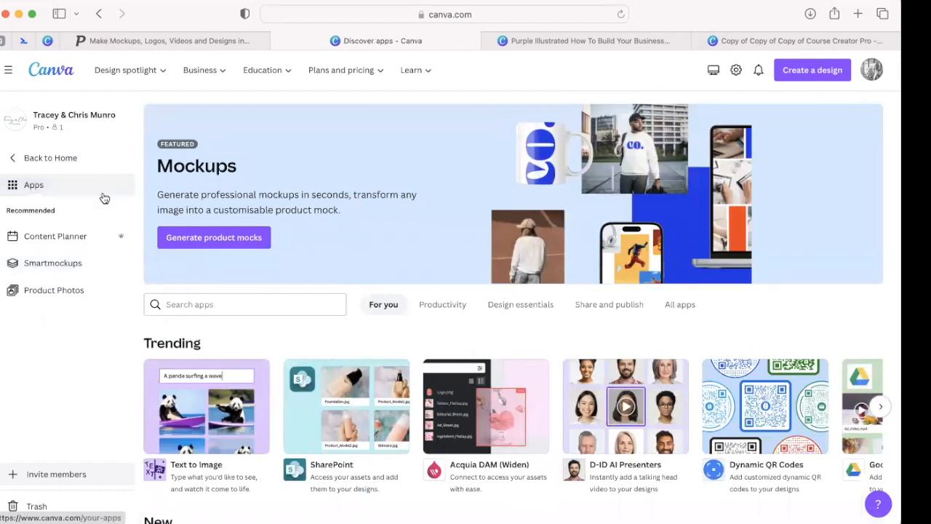
click(47, 263)
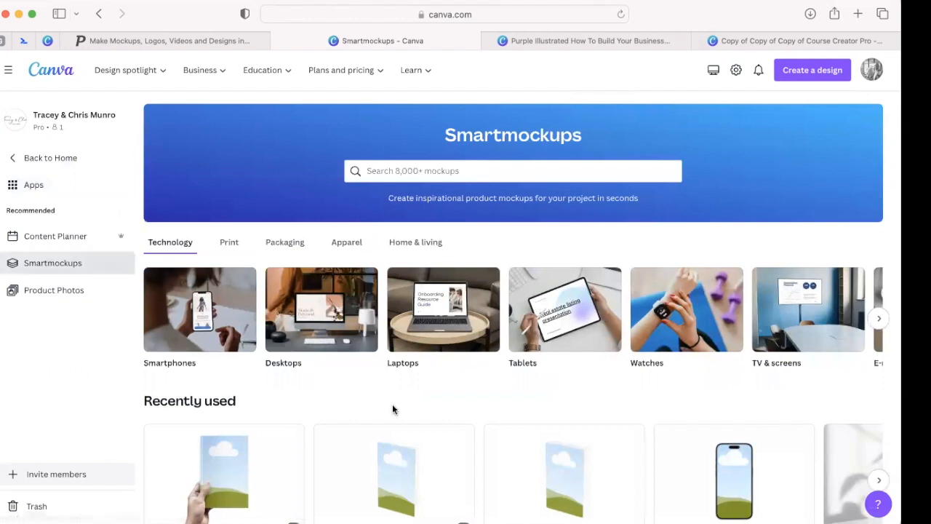
scroll(392, 404, down, 2)
scroll(394, 411, down, 1)
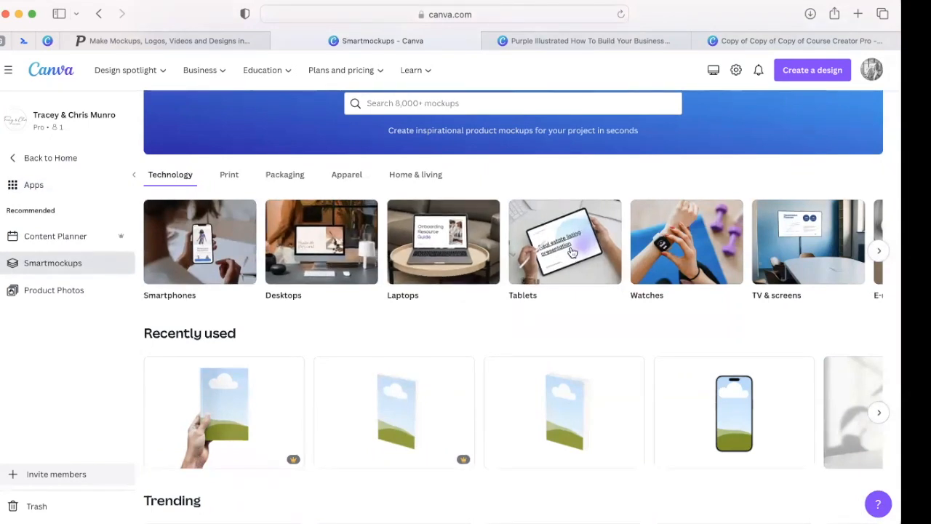
scroll(550, 327, down, 3)
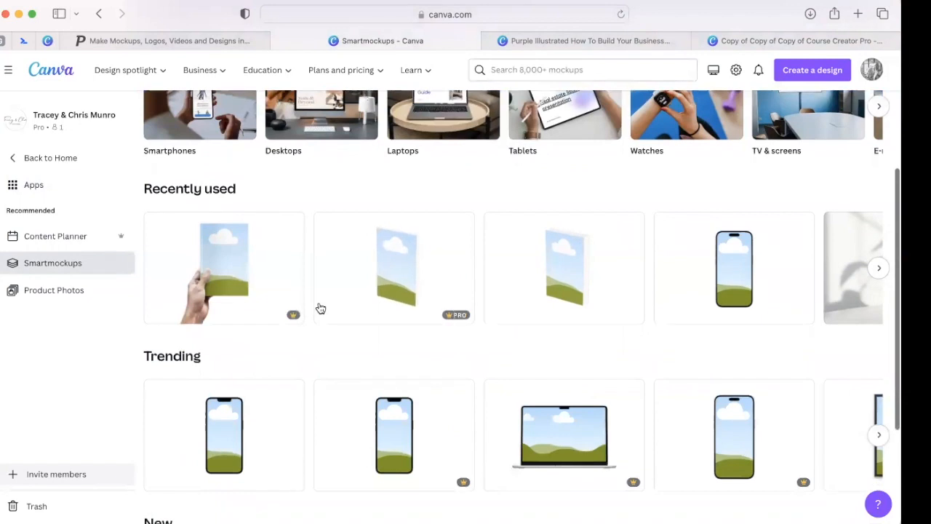
scroll(320, 308, down, 3)
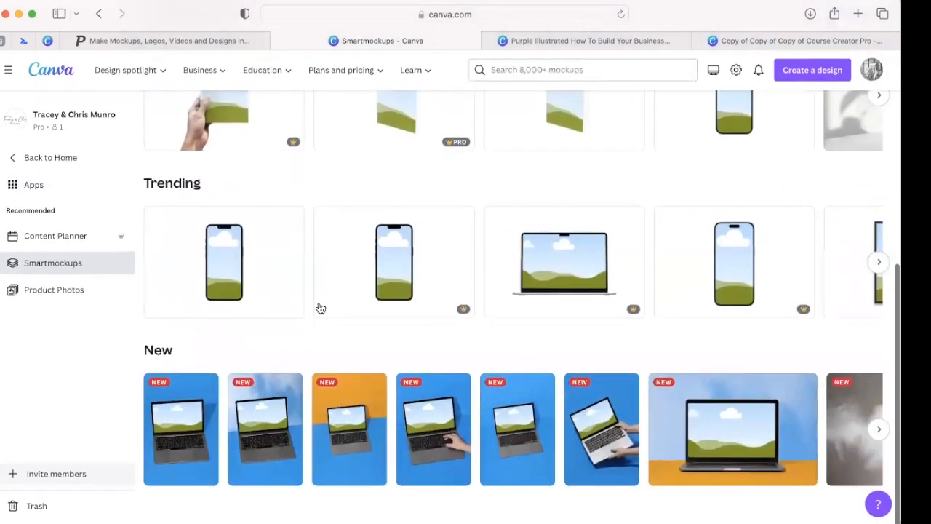
scroll(320, 308, up, 6)
scroll(320, 308, down, 2)
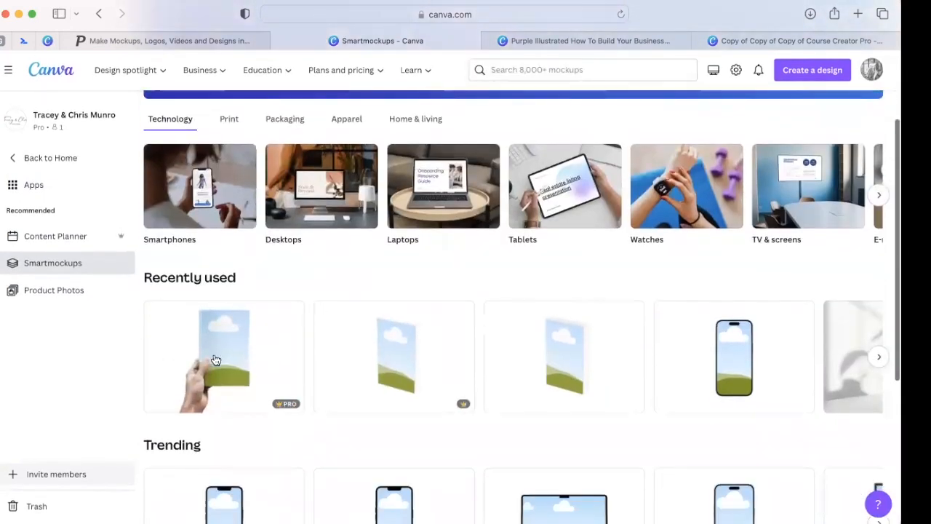
Open the recently used mockup of a hand holding a book and place the uploaded The Digital Angels cover on it
click(225, 366)
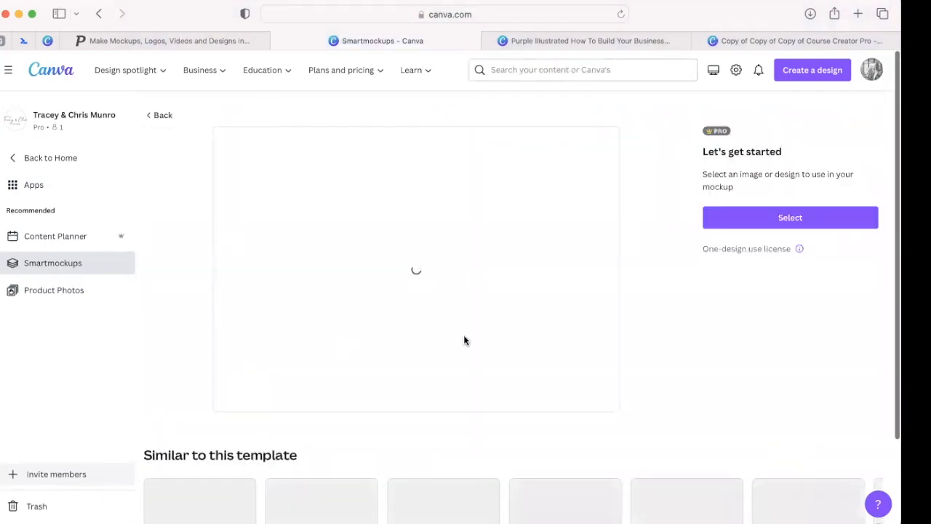
click(774, 219)
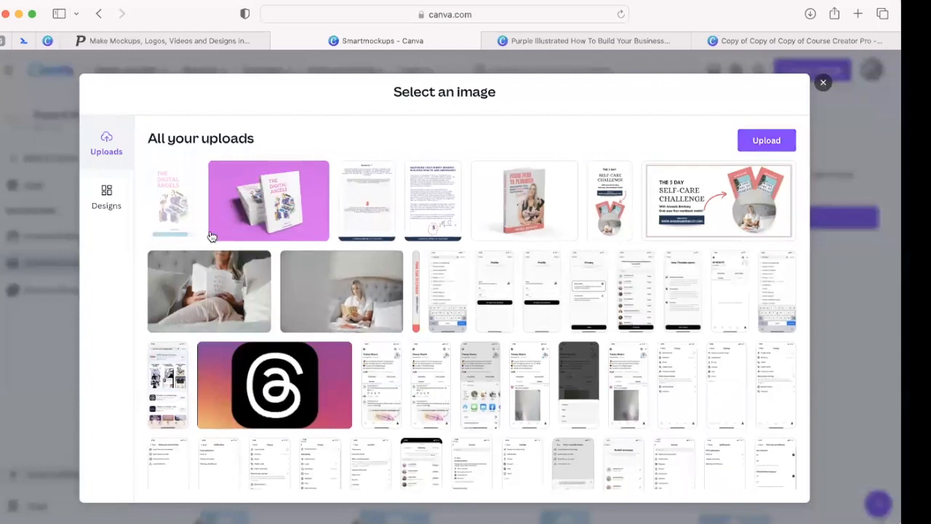
click(164, 191)
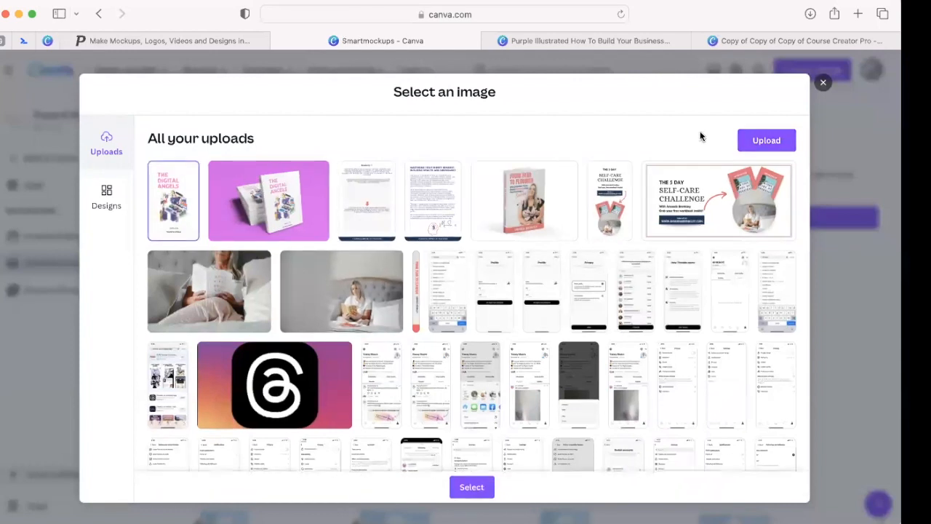
click(472, 488)
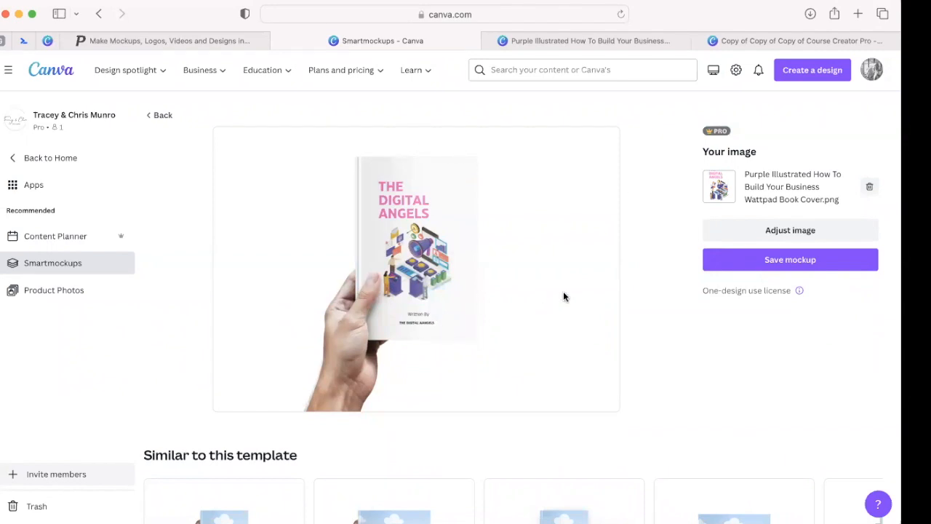
Adjust the cover image's fit on the book at 100% scale and save the adjustment
click(770, 230)
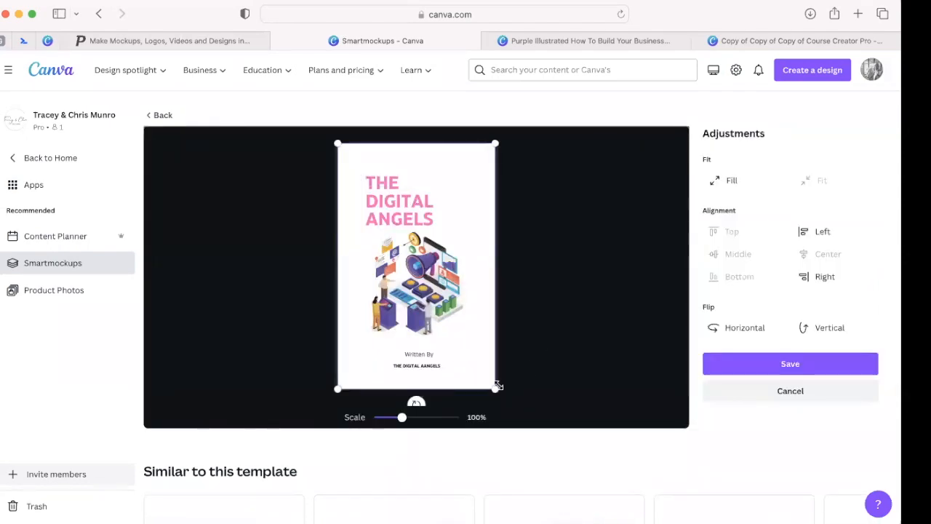
mouse_move(494, 389)
mouse_down()
mouse_move(503, 399)
mouse_move(488, 380)
mouse_move(464, 377)
mouse_move(493, 387)
mouse_up()
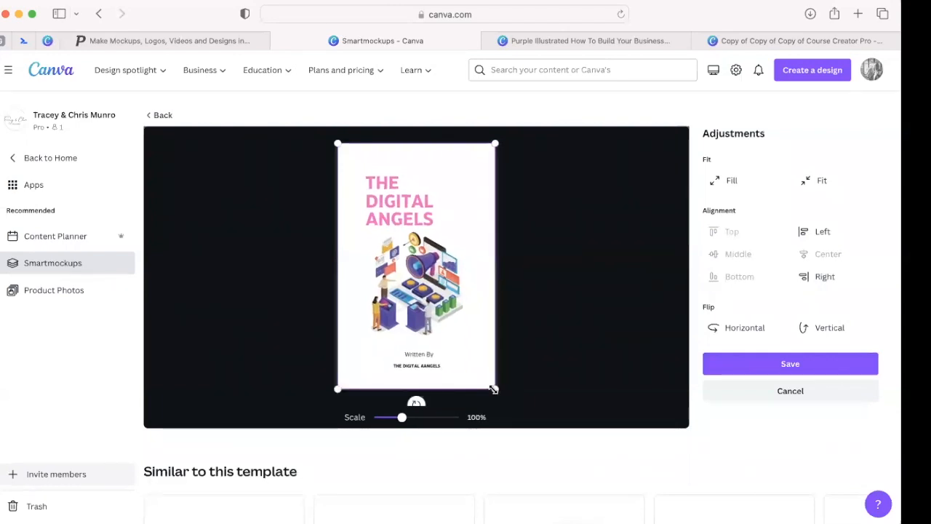
click(771, 358)
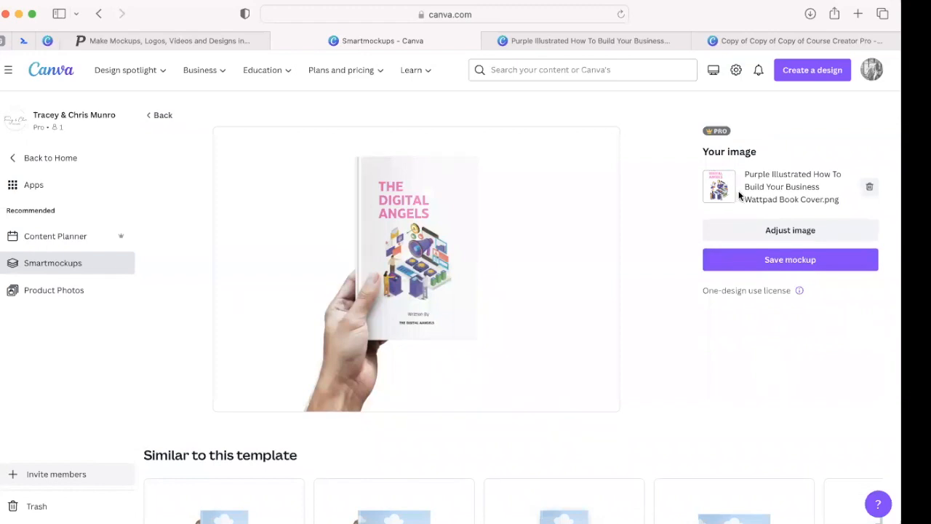
Check the save options for the finished book mockup, close them and glance at the similar templates
click(777, 263)
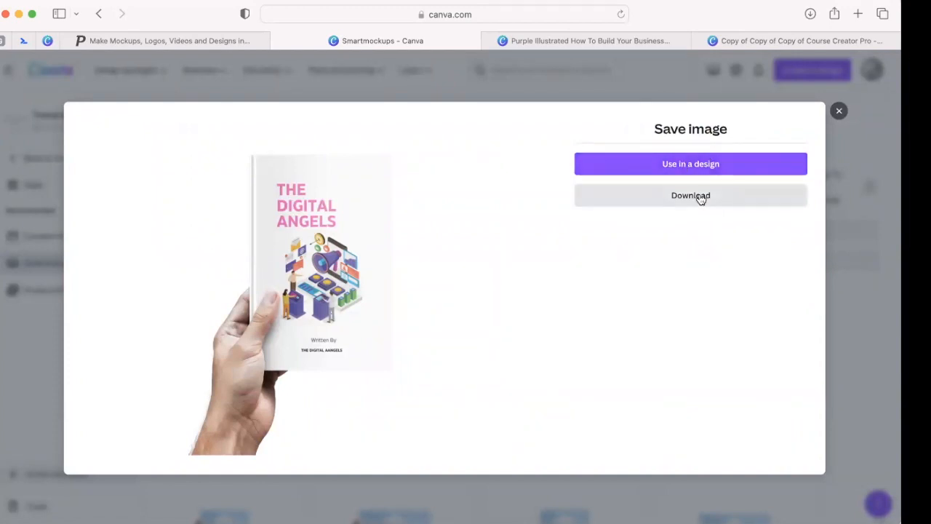
click(838, 111)
scroll(620, 339, up, 2)
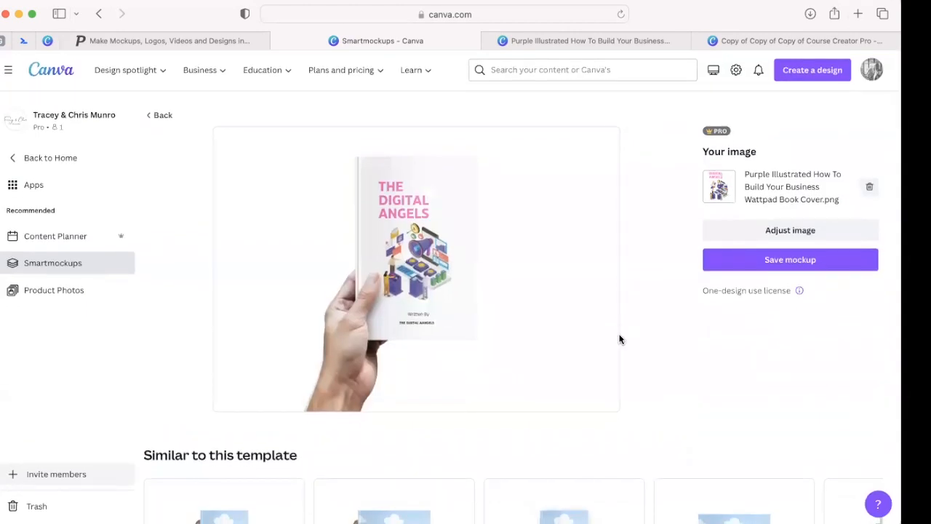
scroll(620, 340, down, 3)
scroll(620, 340, up, 3)
Switch to the Placeit website and look over its home page
click(156, 41)
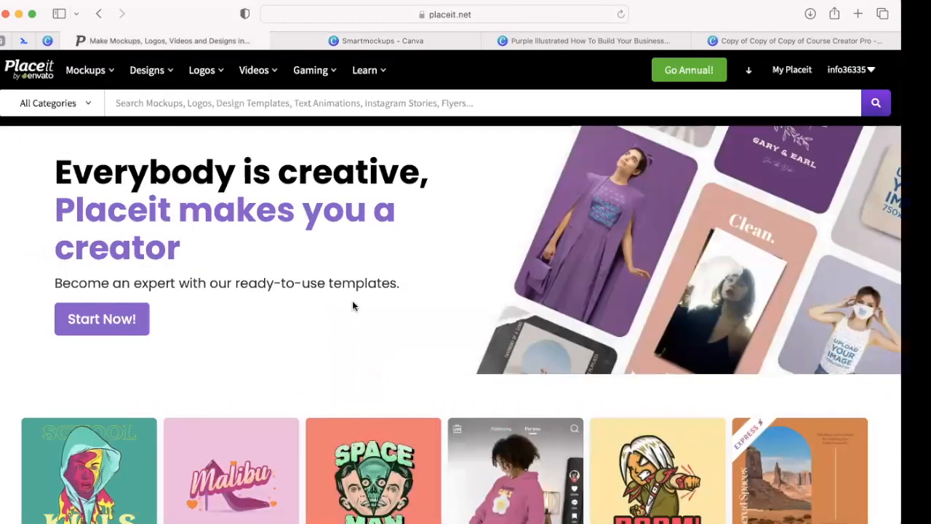
scroll(353, 305, down, 5)
scroll(353, 305, up, 5)
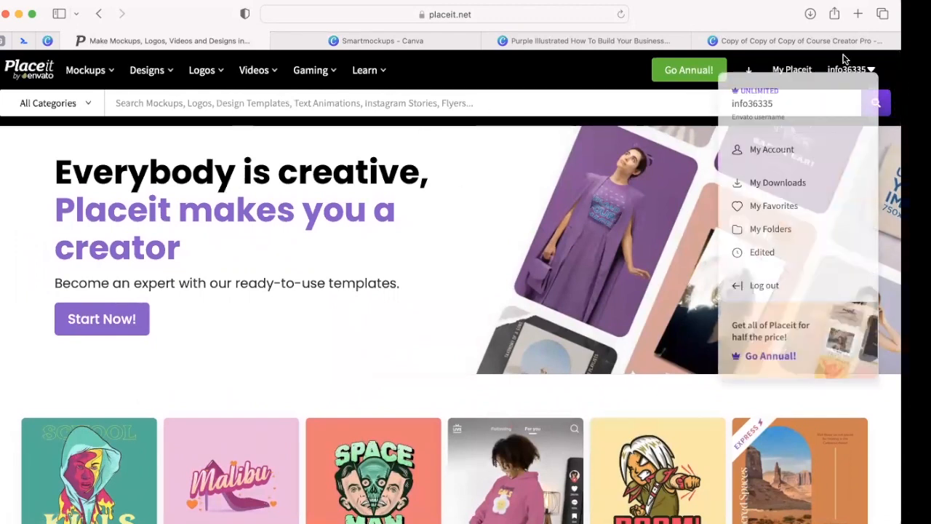
mouse_move(230, 78)
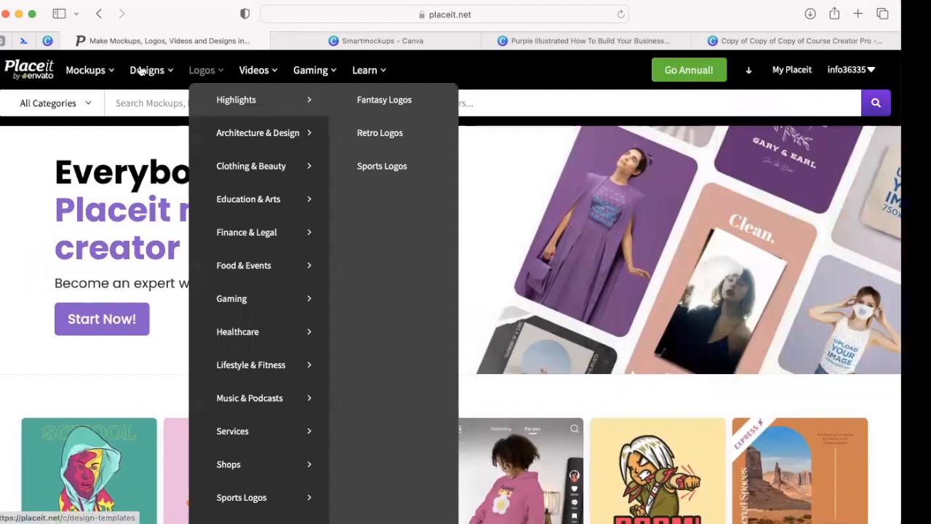
mouse_move(112, 70)
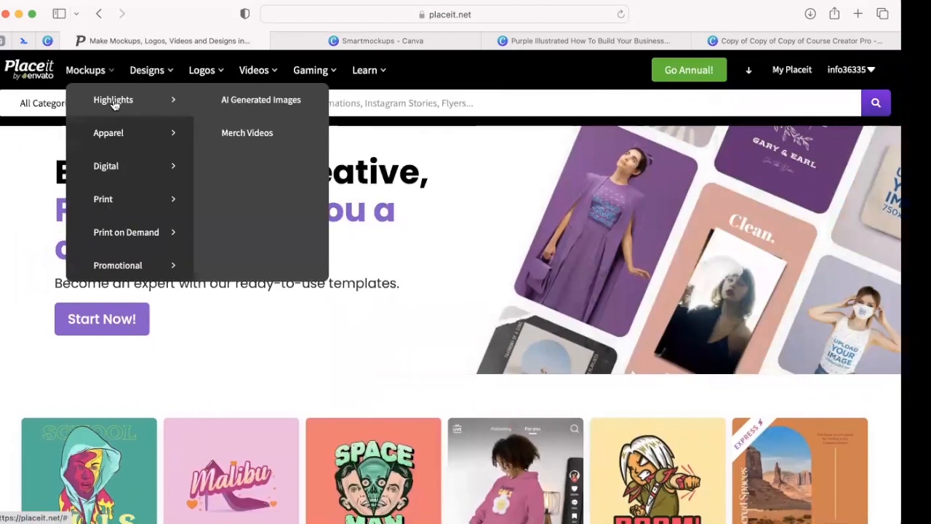
mouse_move(115, 144)
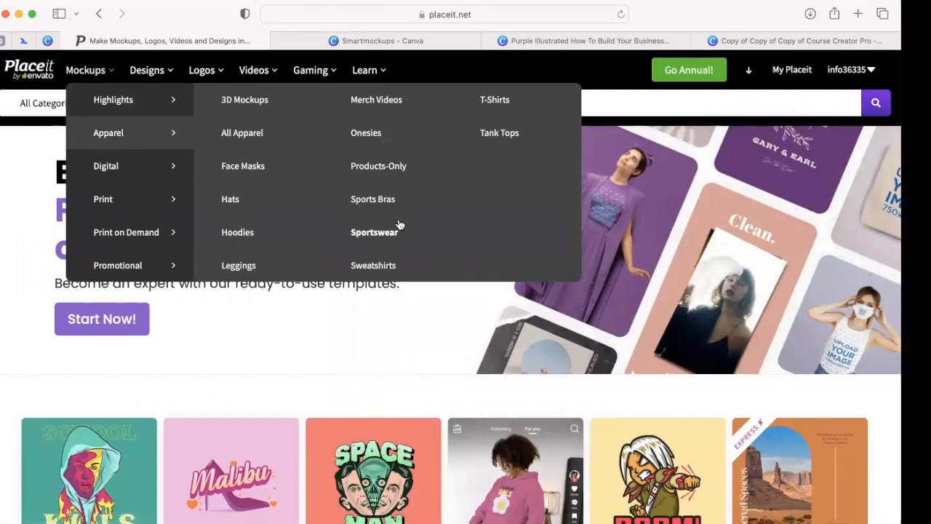
mouse_move(135, 171)
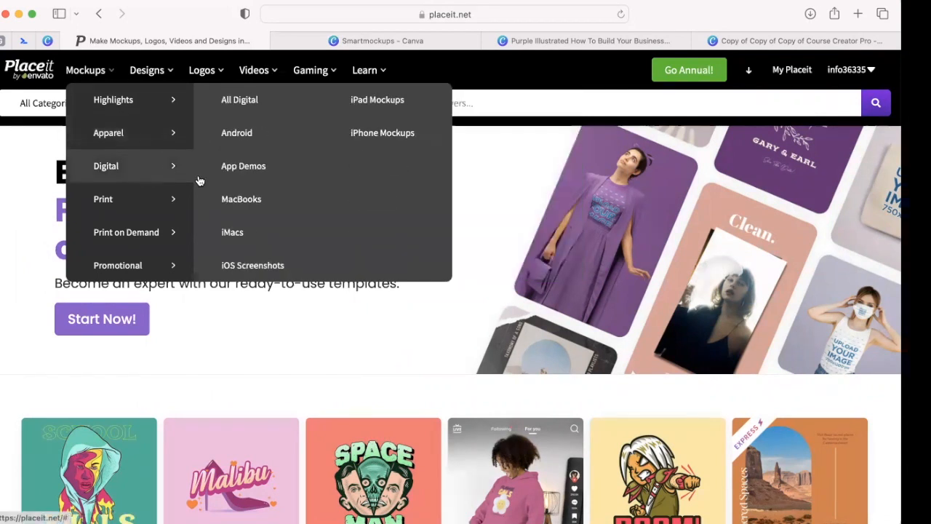
click(373, 135)
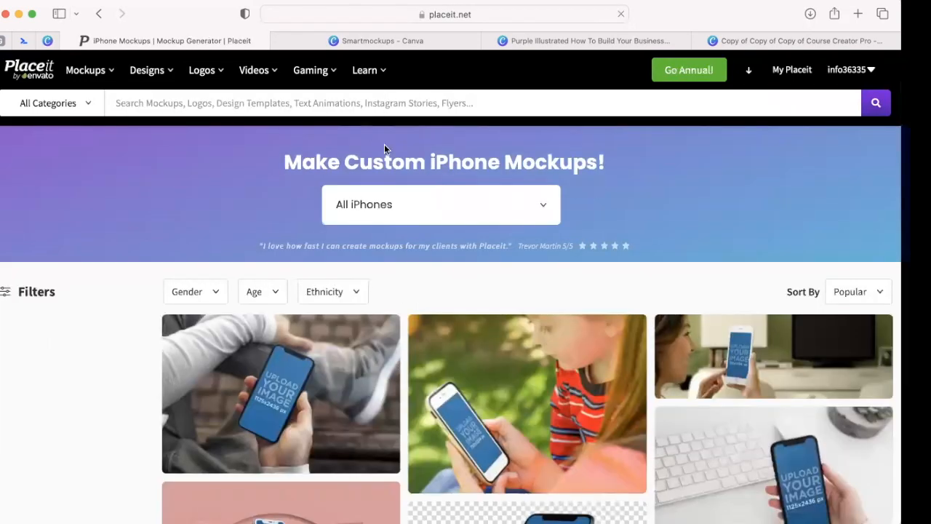
scroll(457, 393, down, 15)
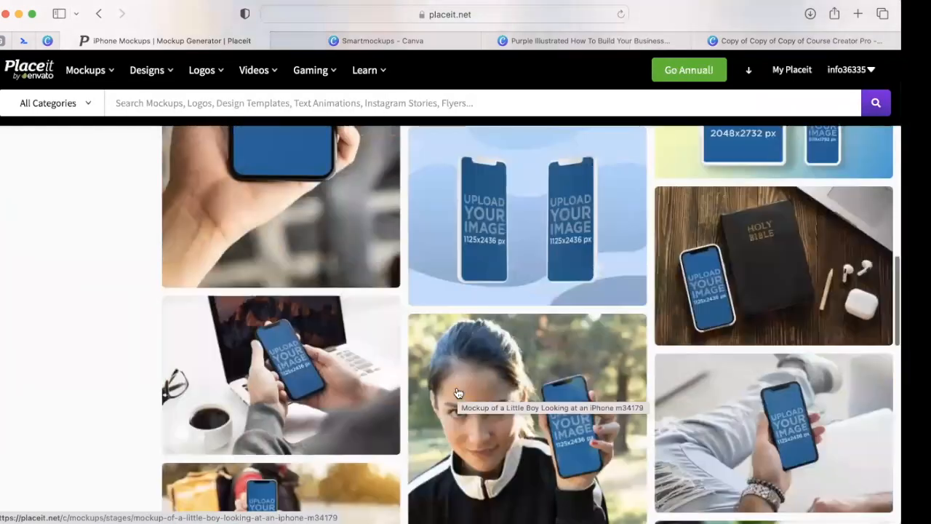
scroll(457, 393, down, 5)
scroll(457, 393, up, 6)
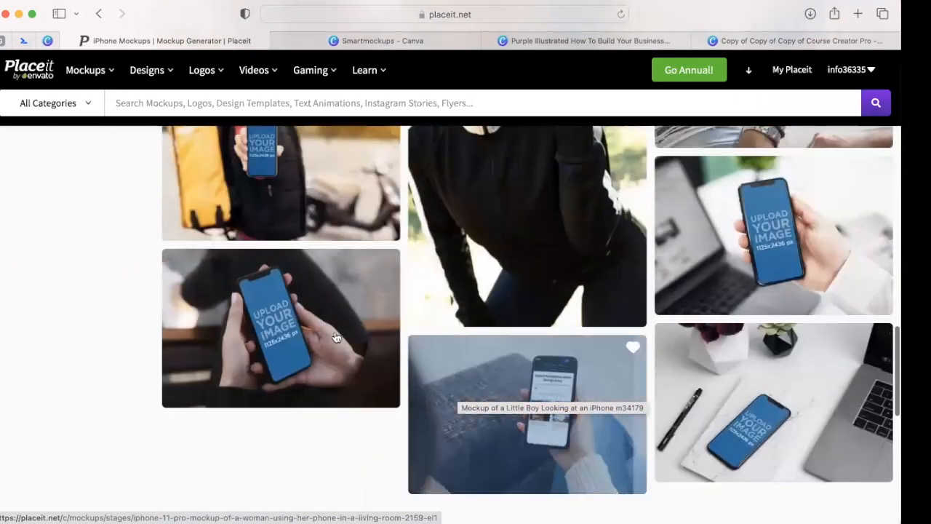
scroll(509, 241, up, 15)
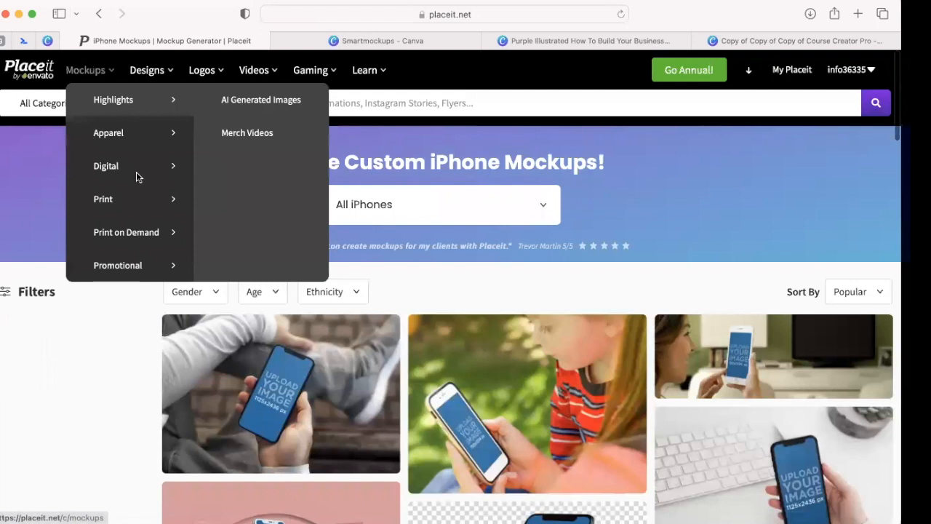
Open the magazine mockups from the print category and browse the first page of templates
mouse_move(136, 173)
mouse_move(140, 204)
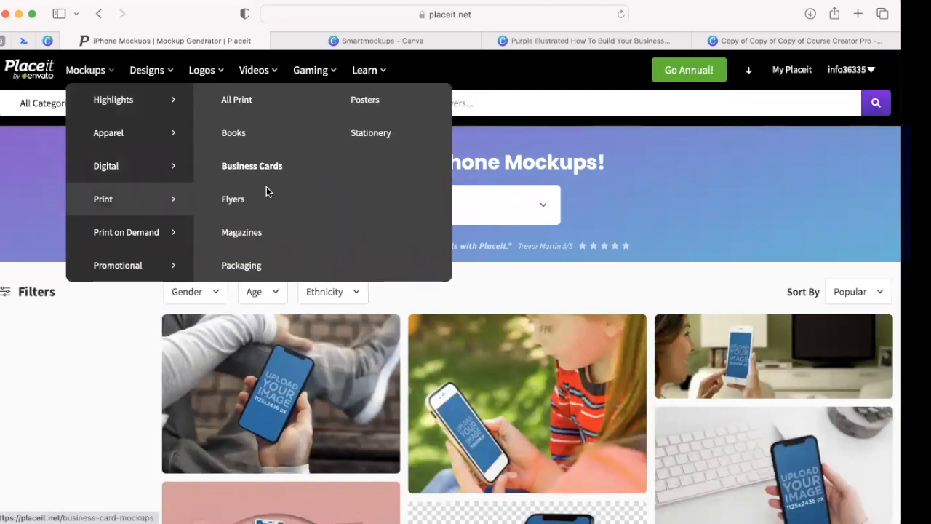
click(248, 232)
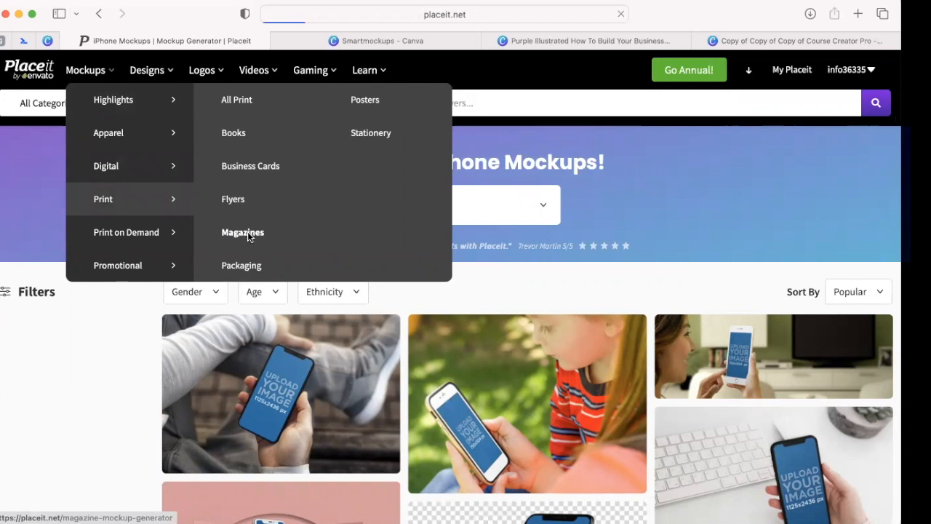
scroll(398, 355, down, 10)
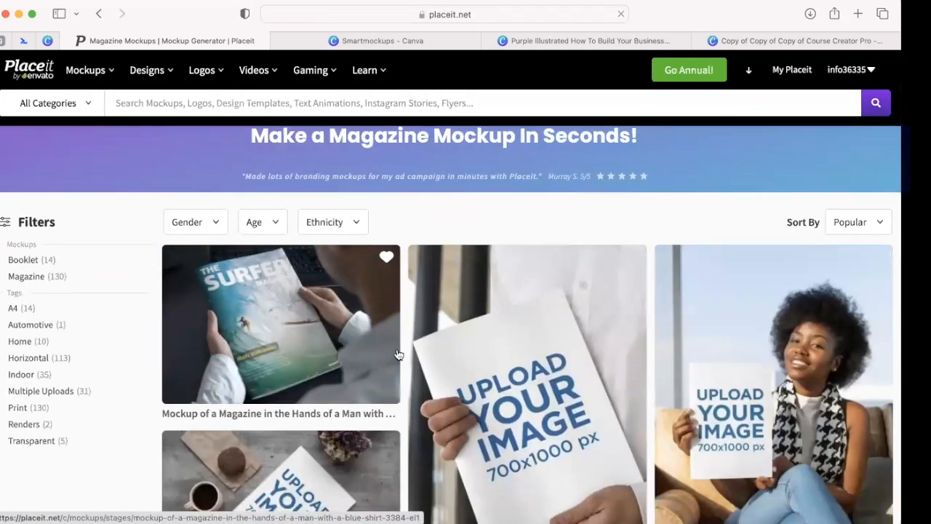
scroll(398, 354, down, 3)
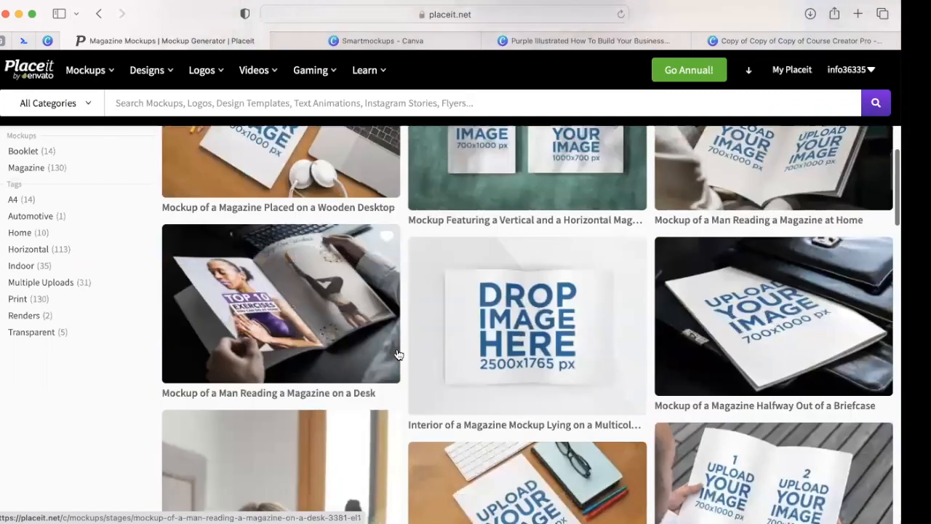
scroll(398, 355, down, 15)
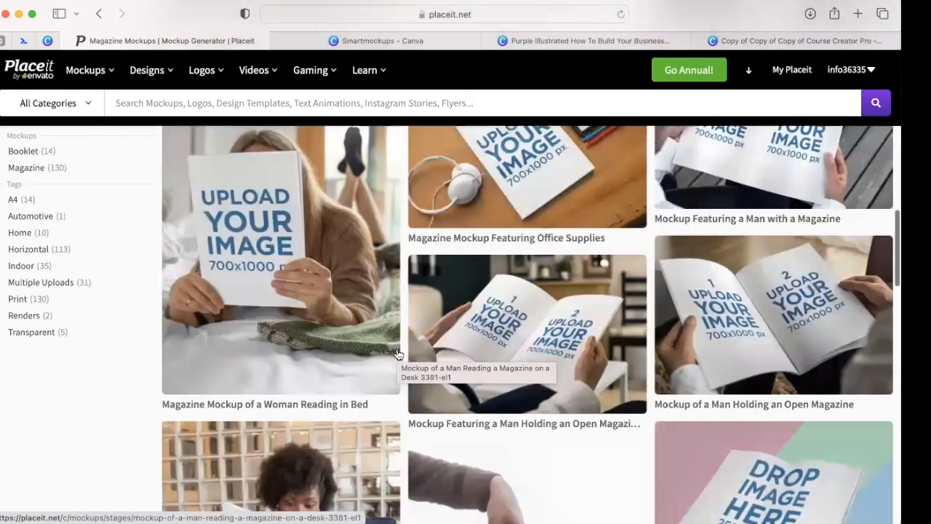
scroll(399, 354, down, 7)
scroll(398, 355, up, 5)
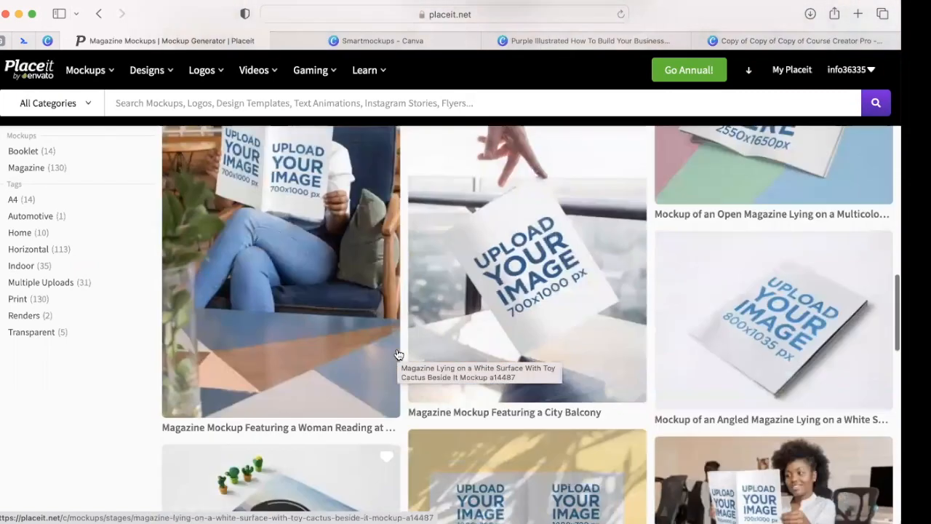
scroll(398, 354, down, 15)
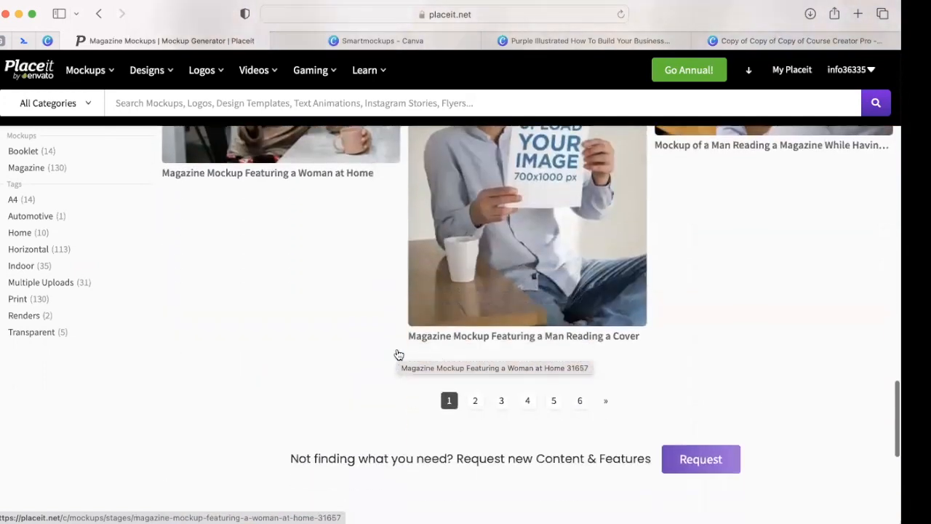
Go to page 2 of the magazine mockups and open the A4 Magazine Mockup Featuring a Man Reading
click(475, 400)
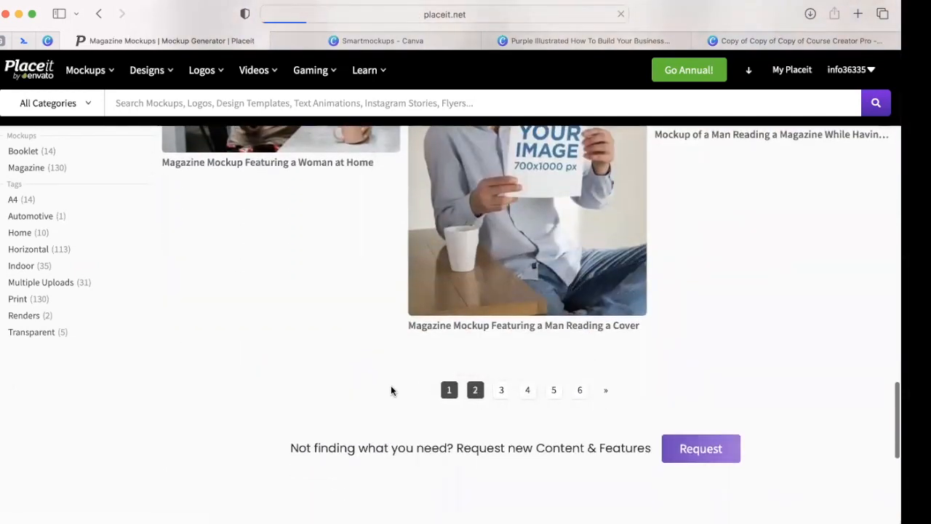
scroll(391, 390, down, 4)
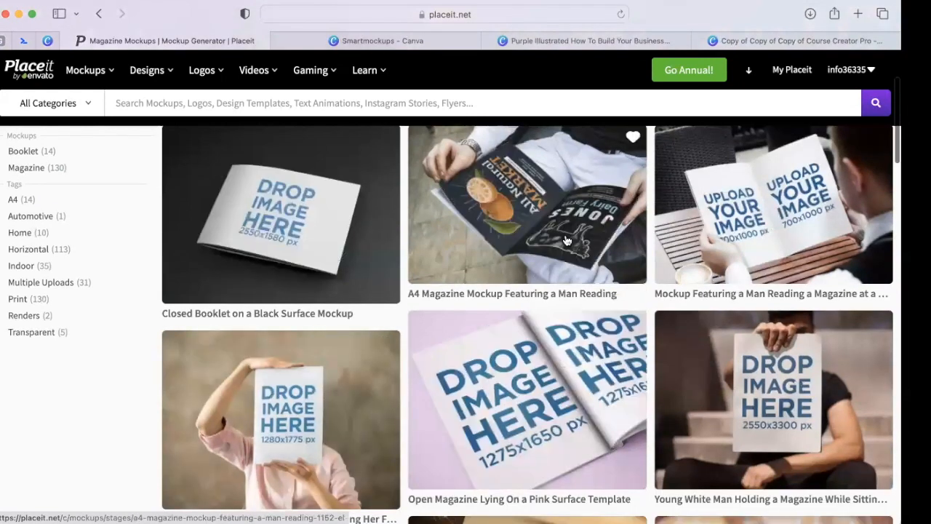
click(537, 249)
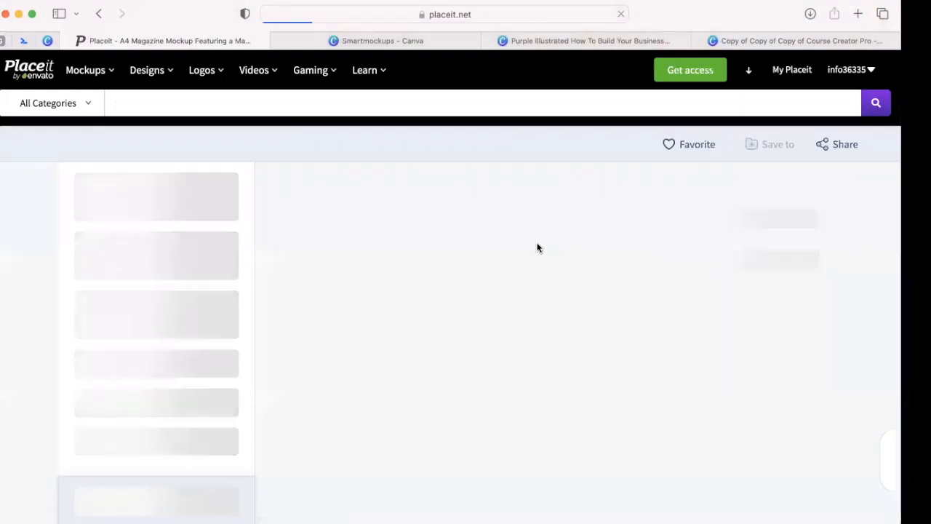
Return to the magazine mockup list and open the Open Magazine Lying On a Pink Surface Template
click(98, 13)
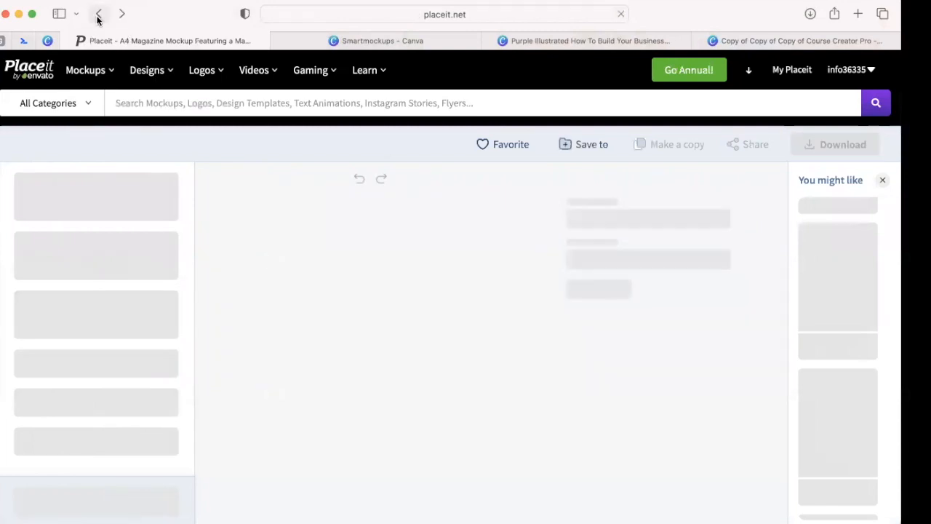
scroll(503, 349, down, 3)
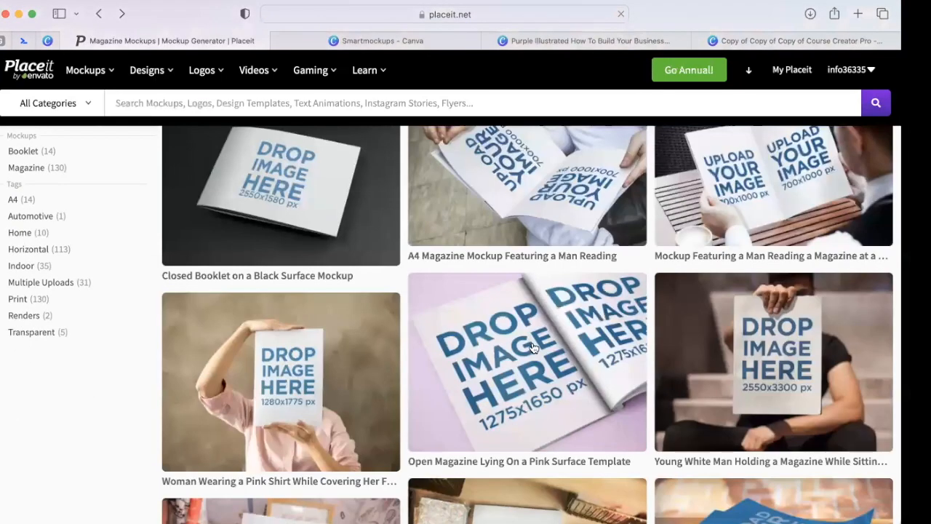
click(531, 346)
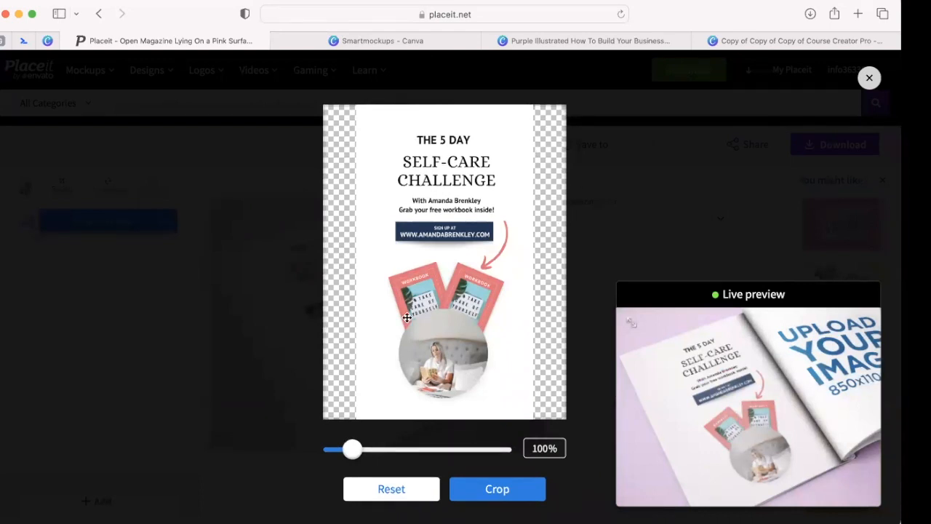
Enlarge the 5 Day Self-Care Challenge image to 112% within the crop area
mouse_move(354, 449)
mouse_down()
mouse_move(369, 449)
mouse_move(357, 449)
mouse_up()
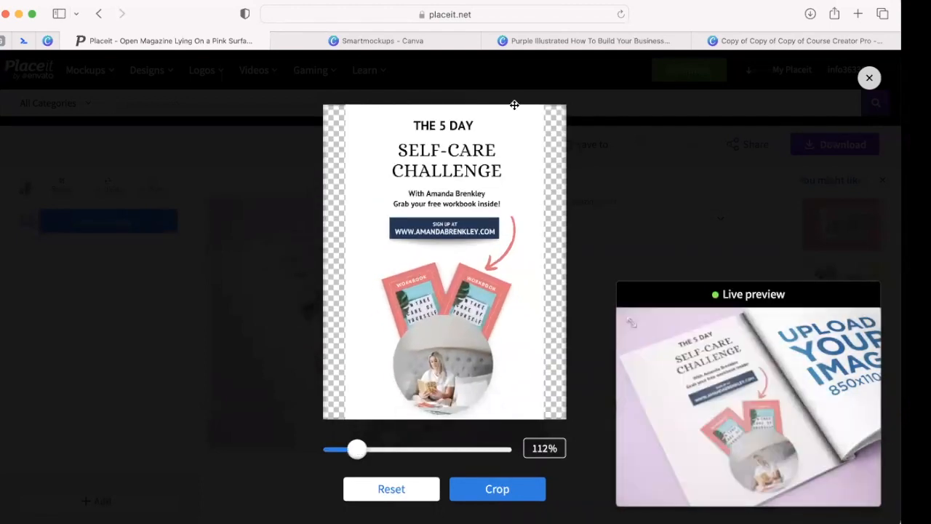
Switch to the Canva designs and look at the resize options of the Digital Angels book cover
click(735, 40)
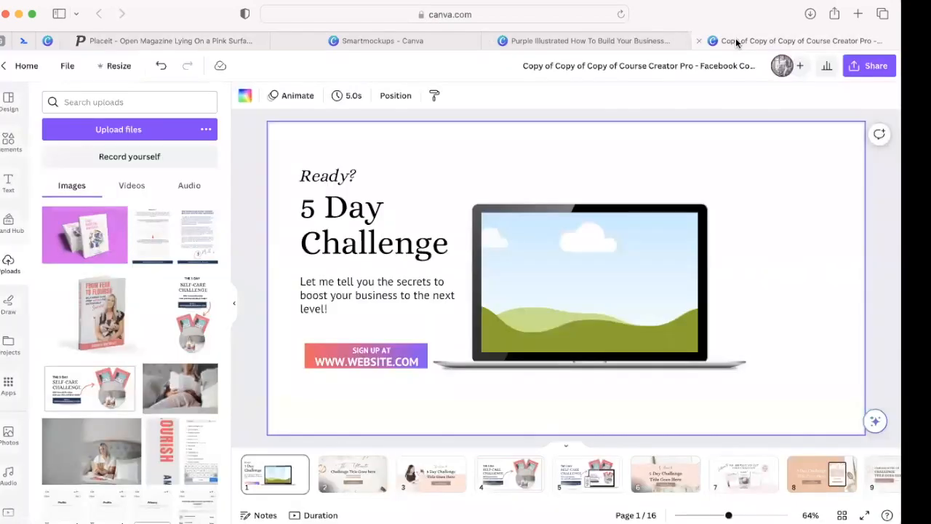
click(566, 39)
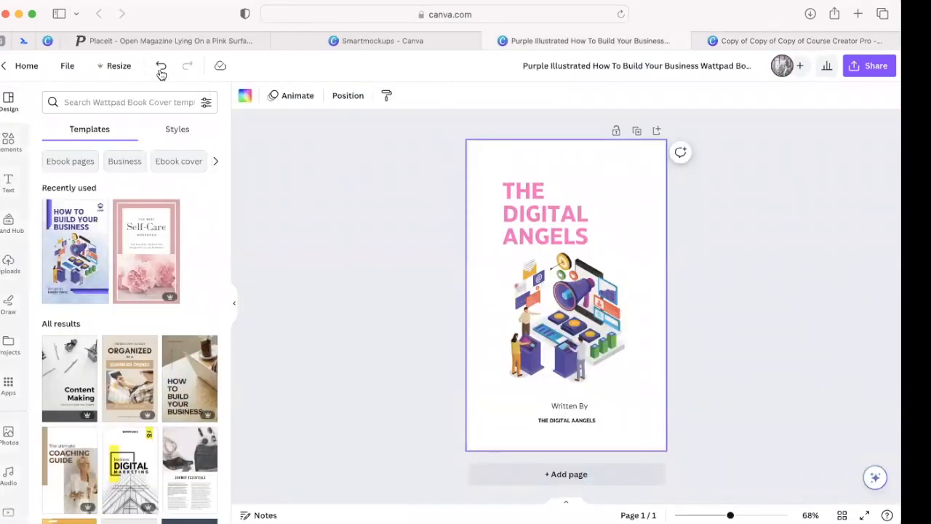
click(124, 69)
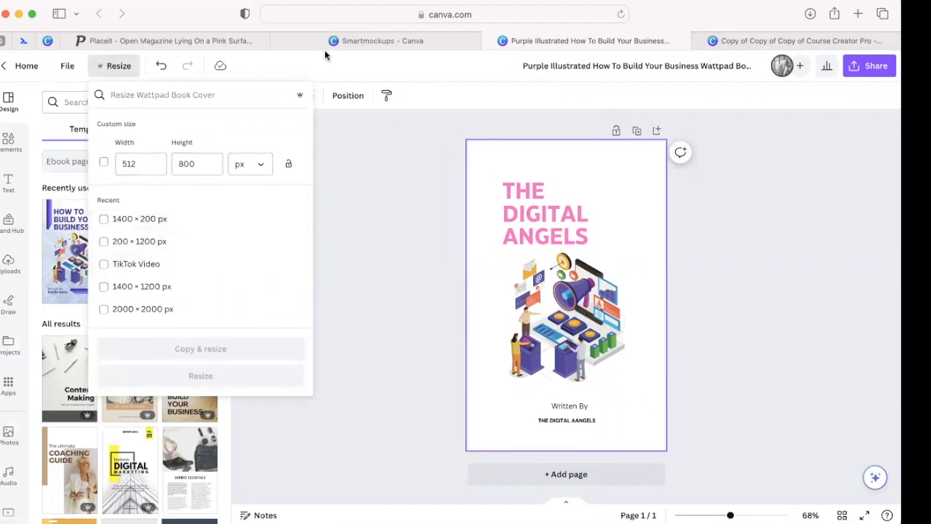
Switch back to Placeit, enlarge the Self-Care Challenge image to 169% and apply the crop to the magazine's first page
click(207, 41)
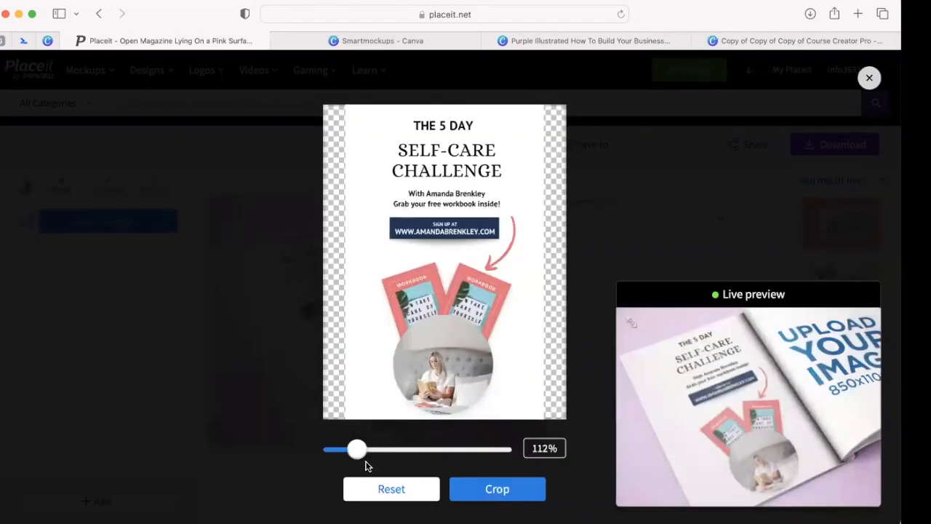
mouse_move(364, 449)
mouse_down()
mouse_move(390, 449)
mouse_move(381, 445)
mouse_up()
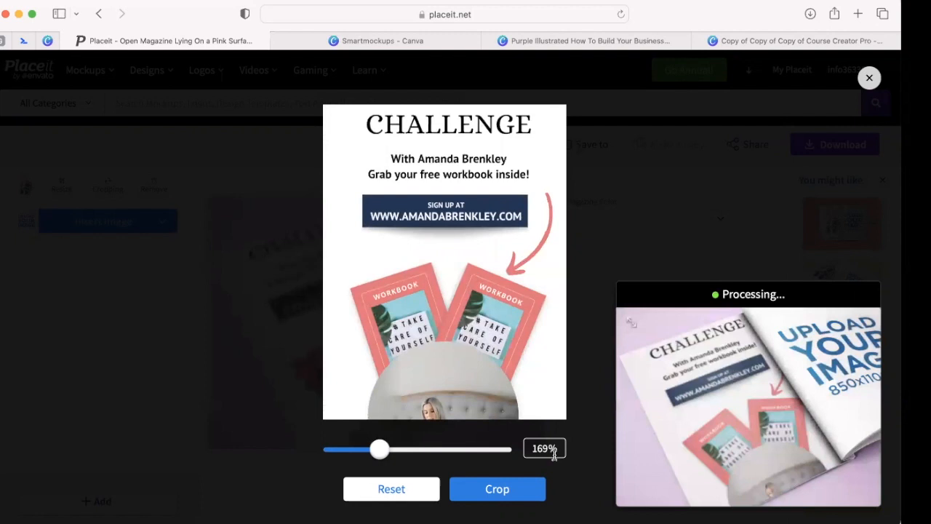
click(500, 489)
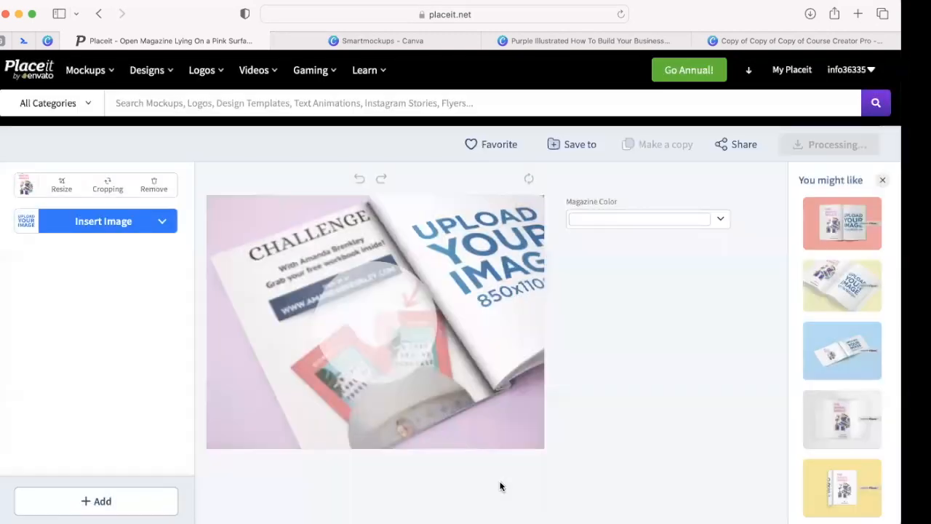
Insert the recently uploaded 5 Day Self-Care Challenge image on the magazine's second page, enlarging it to fill the page before cropping
click(93, 226)
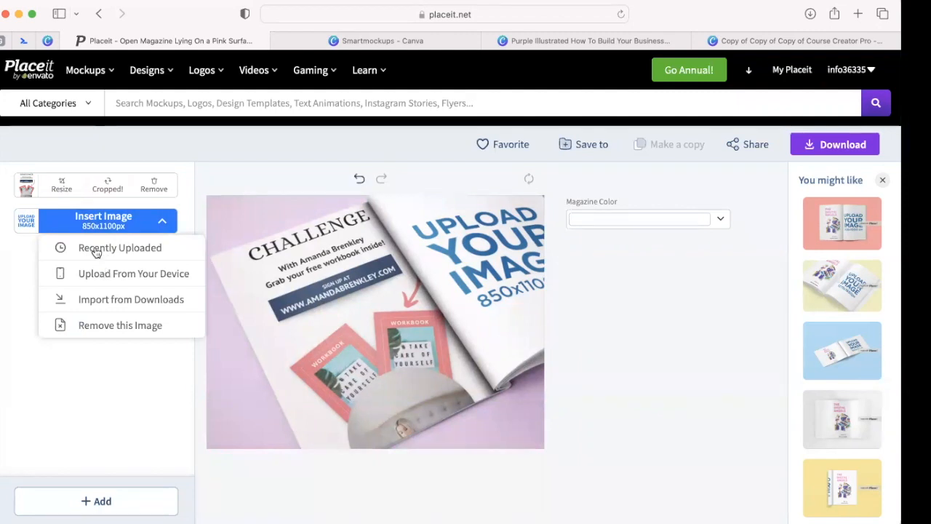
click(94, 247)
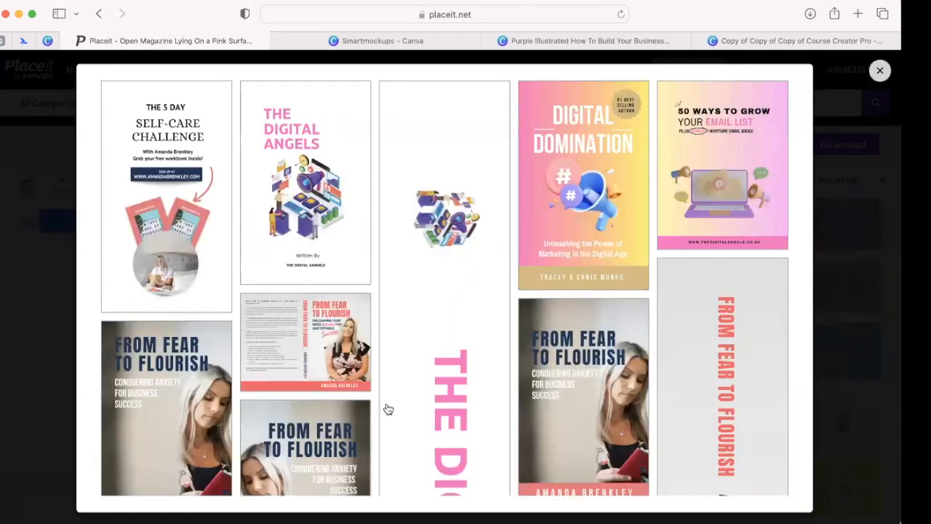
scroll(455, 350, down, 10)
scroll(456, 350, up, 10)
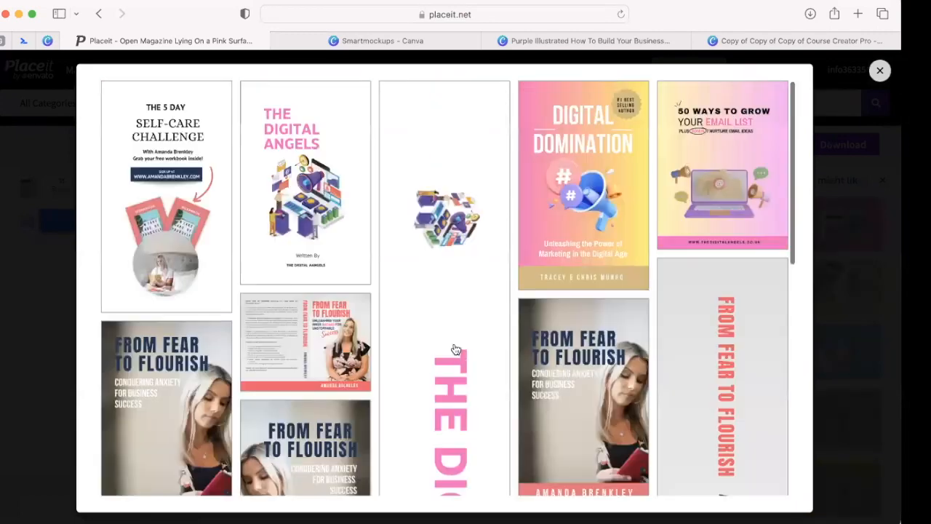
click(187, 239)
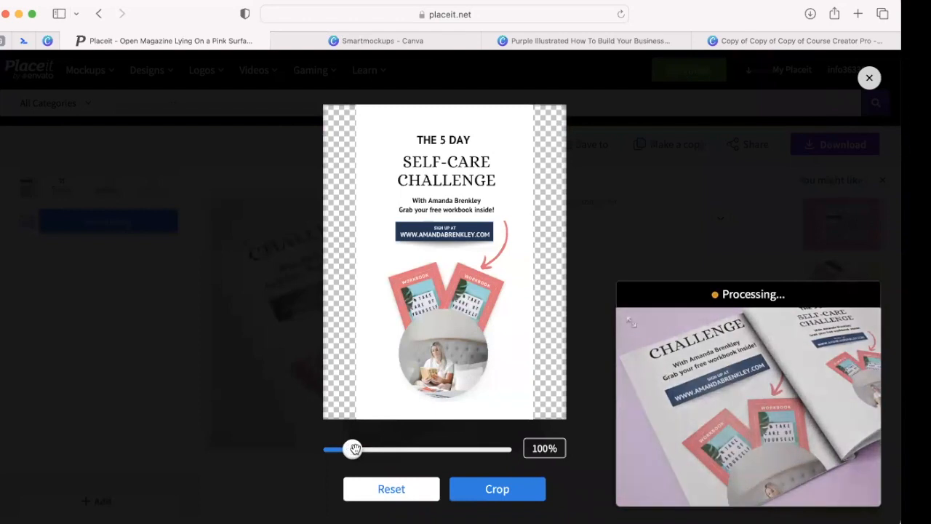
drag(354, 449, 374, 448)
click(497, 492)
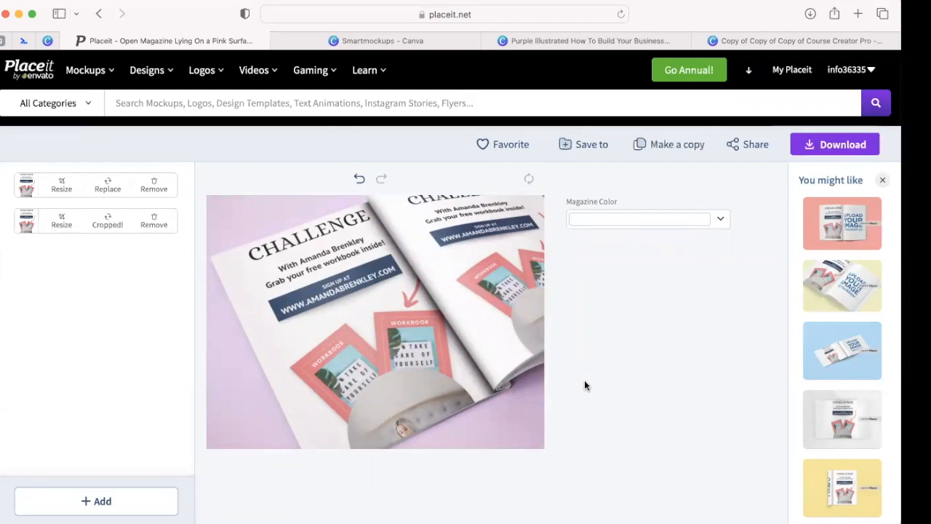
Download the finished magazine mockup and dismiss the download notice
click(815, 145)
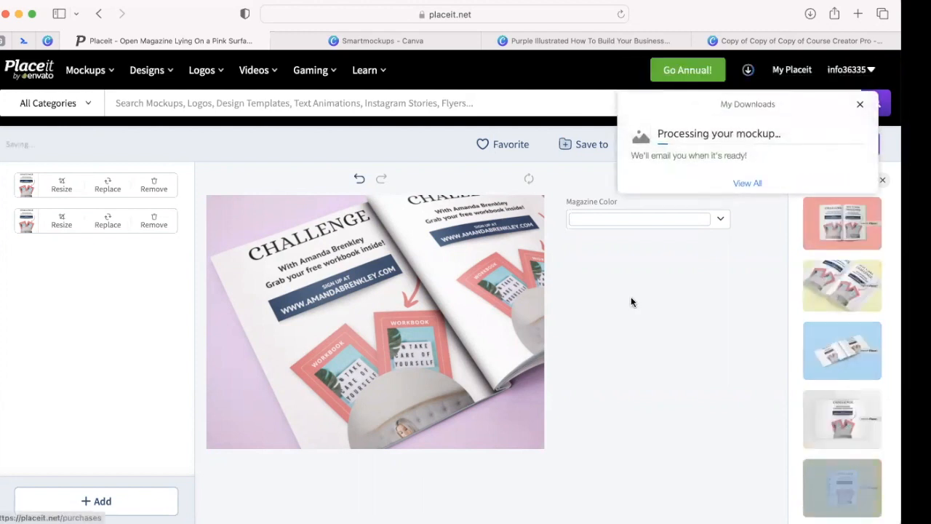
click(859, 107)
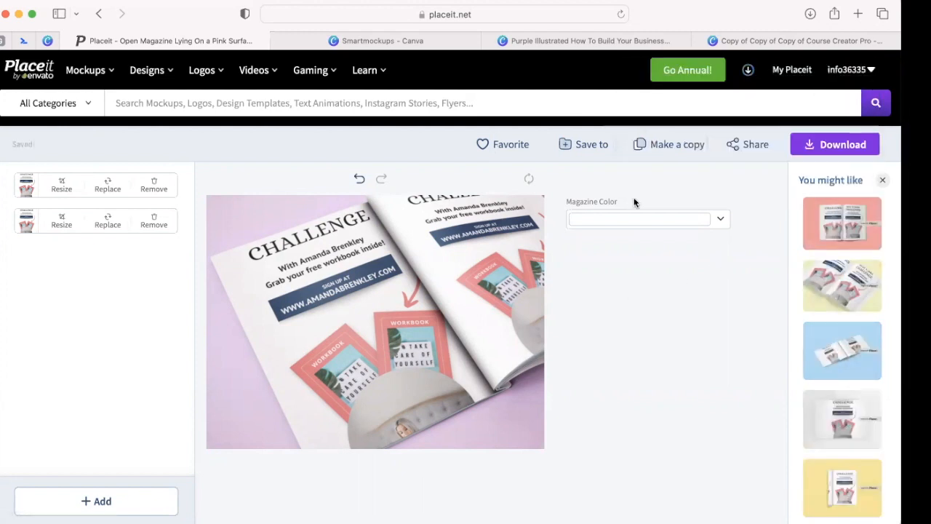
Set the magazine color to the pink swatch of the Cyberpunk Cyan palette
click(720, 221)
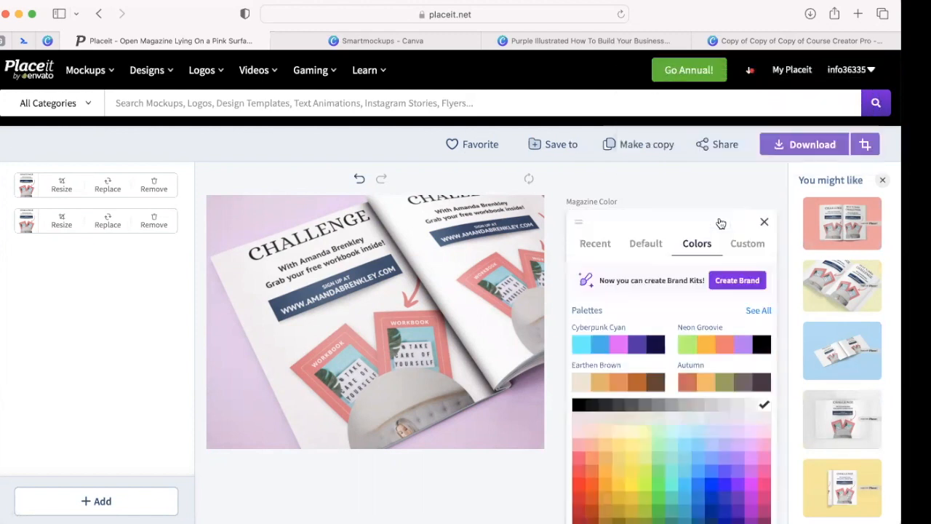
click(620, 347)
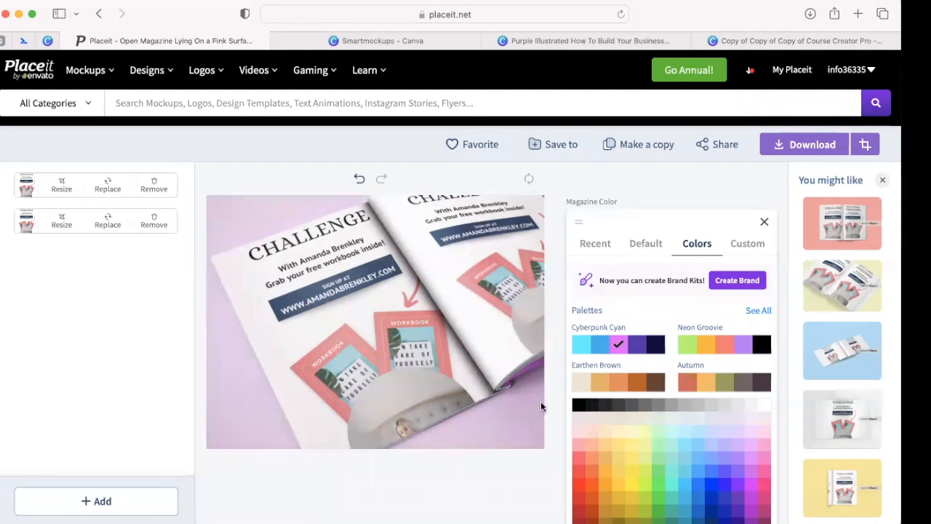
click(762, 221)
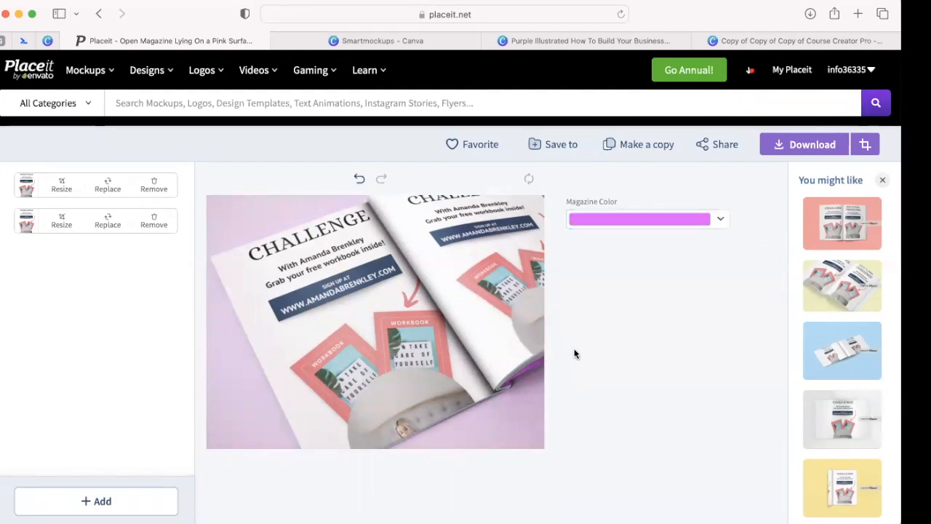
Open the book mockups from the print mockup category
scroll(376, 375, down, 10)
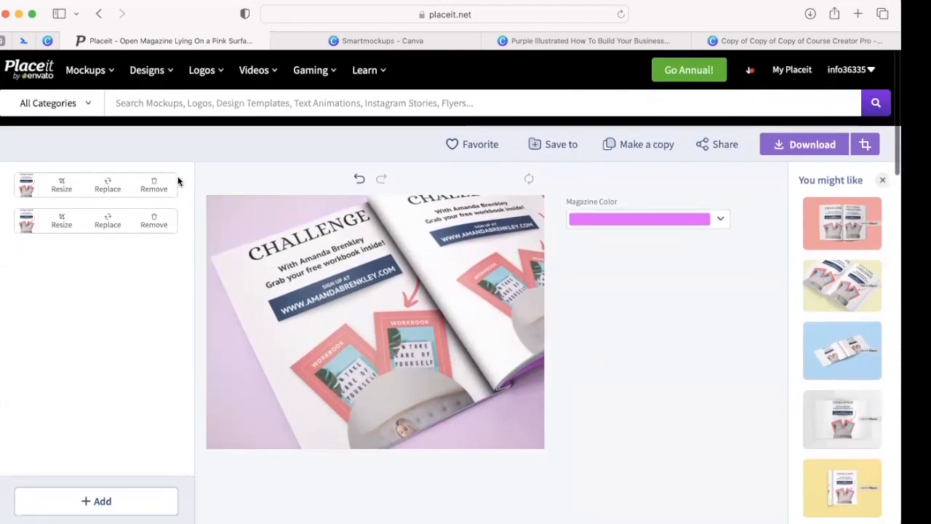
mouse_move(85, 70)
mouse_move(116, 200)
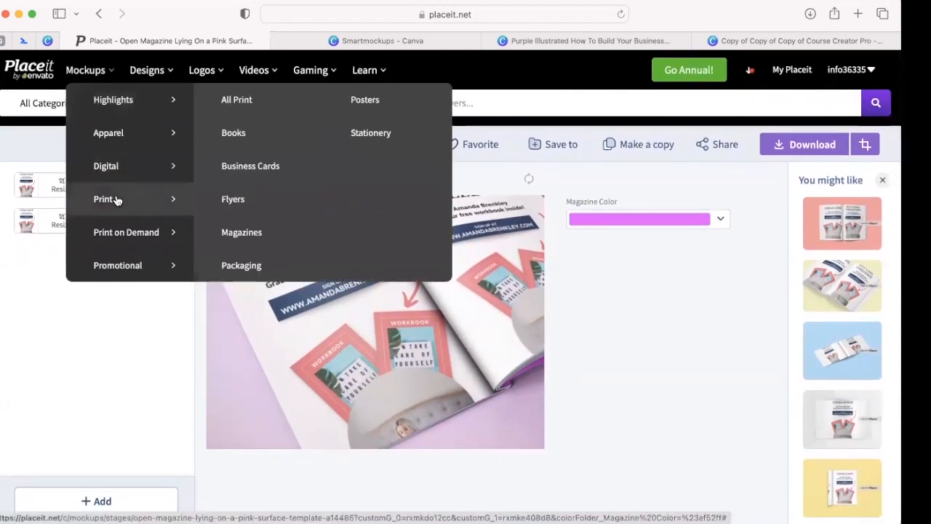
click(242, 134)
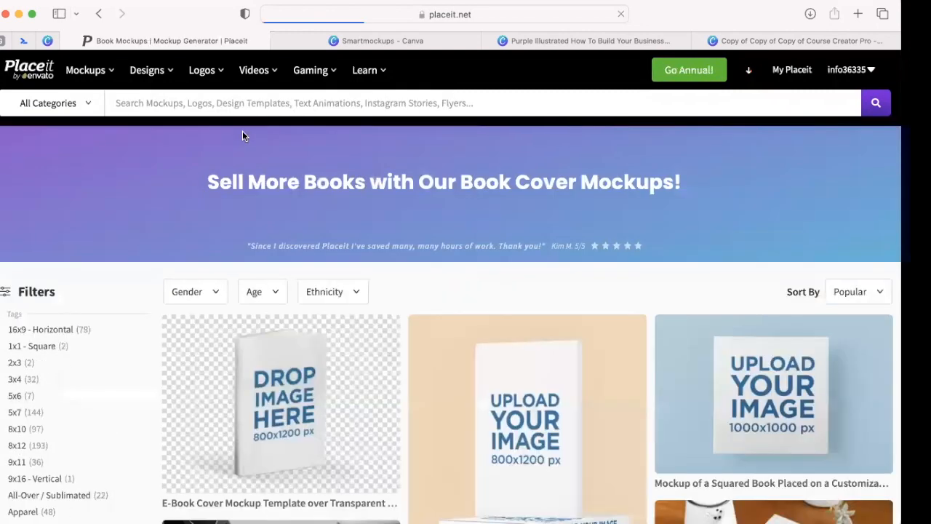
Browse the book templates and open the Mockup of a Hard Cover Book Leaning on a Pile of Books
scroll(370, 365, down, 3)
scroll(370, 364, down, 10)
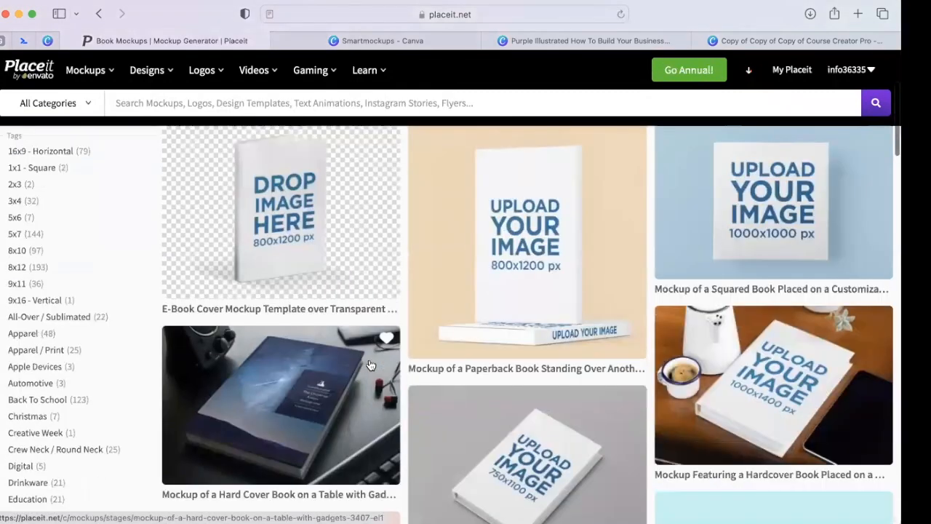
scroll(370, 364, down, 8)
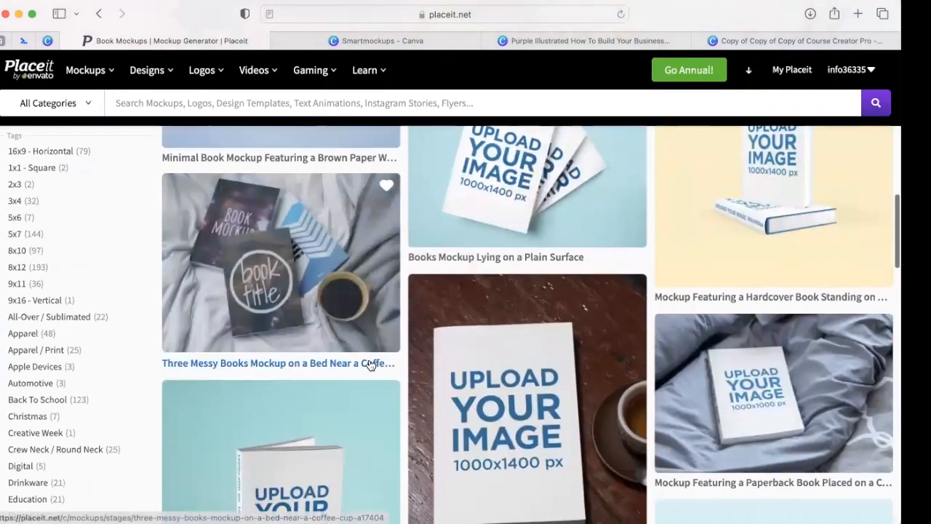
scroll(368, 361, down, 15)
scroll(371, 365, up, 20)
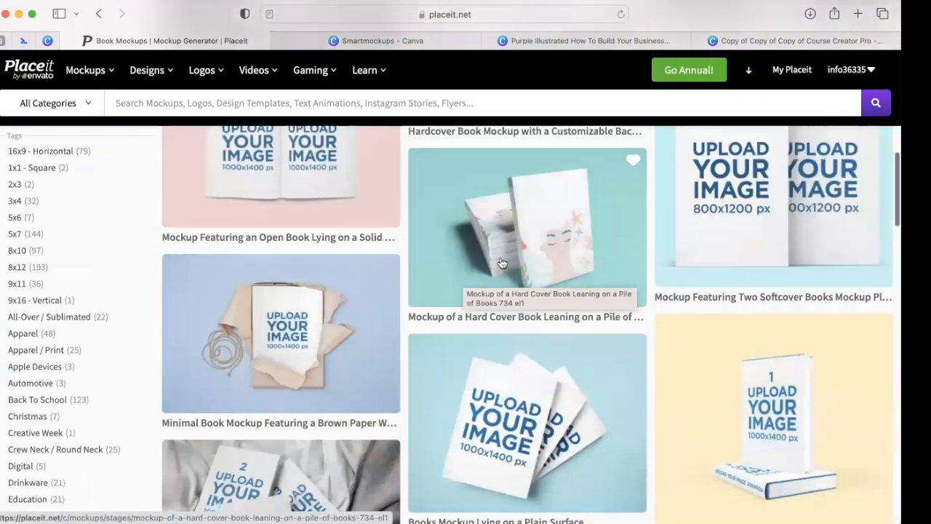
click(501, 263)
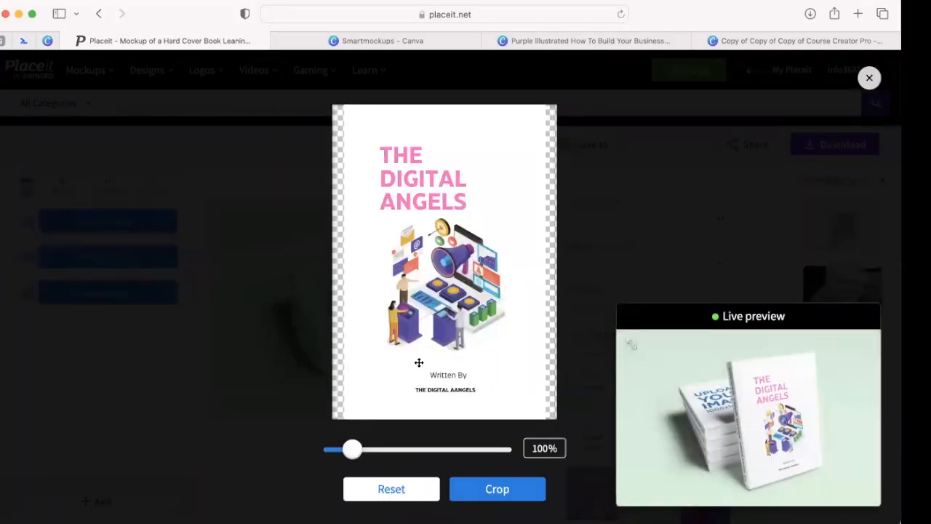
Enlarge the Digital Angels cover to 114%, adjust its vertical position and crop it onto the front book
drag(355, 449, 361, 449)
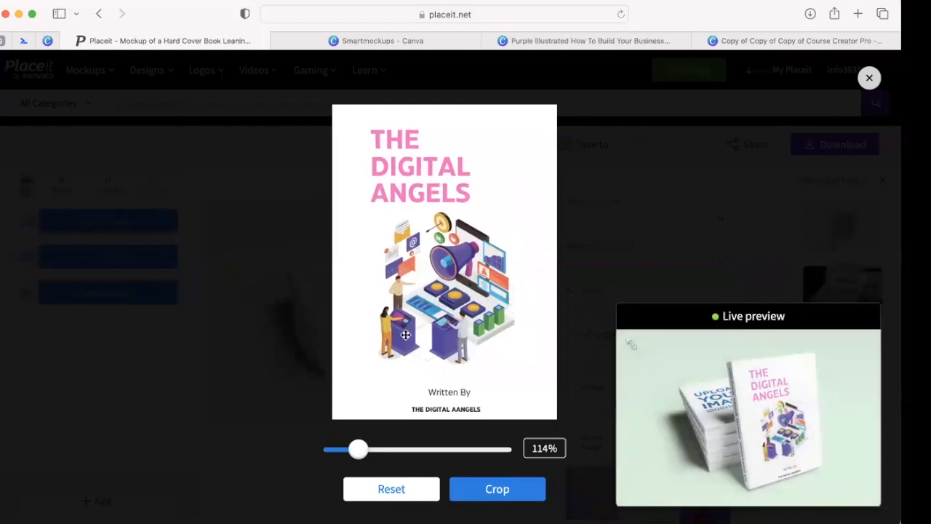
scroll(405, 335, up, 3)
drag(427, 332, 428, 309)
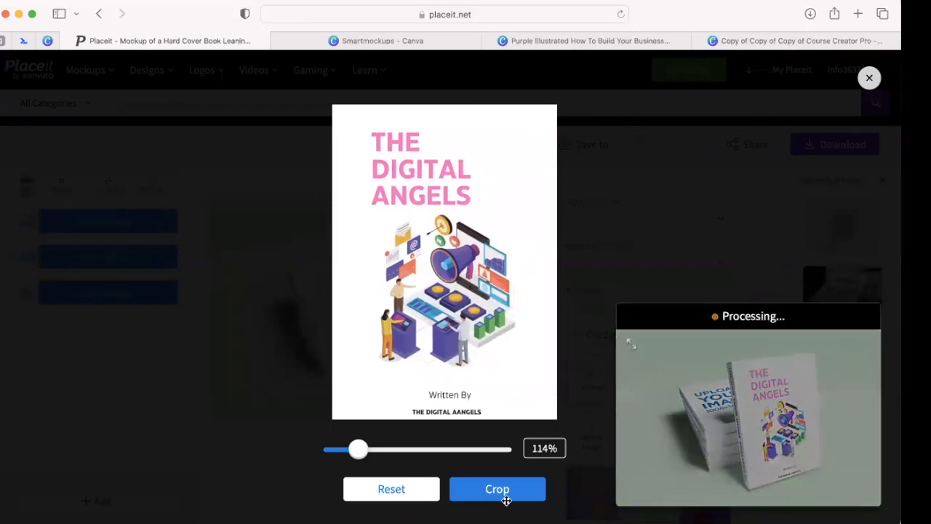
click(498, 492)
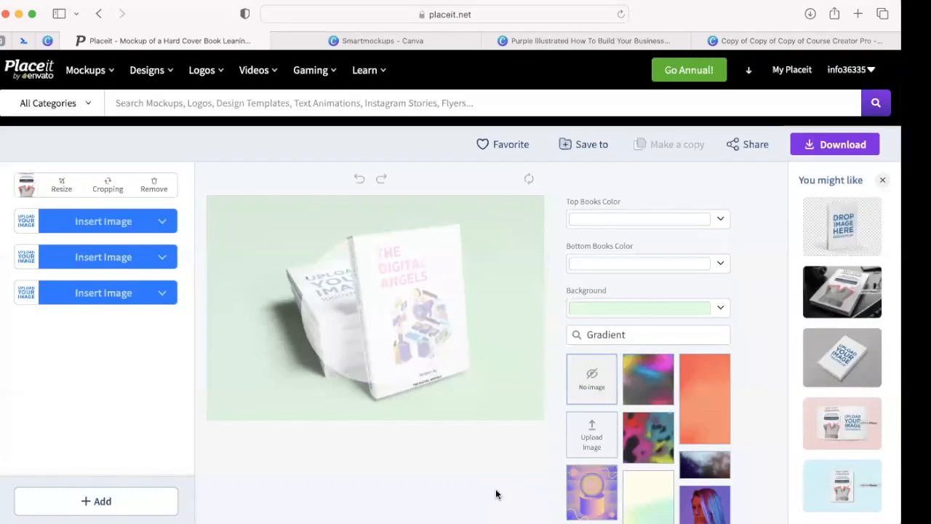
Insert the recently uploaded Digital Angels spine image into the 200x1400px slot and crop it at 100%
click(98, 227)
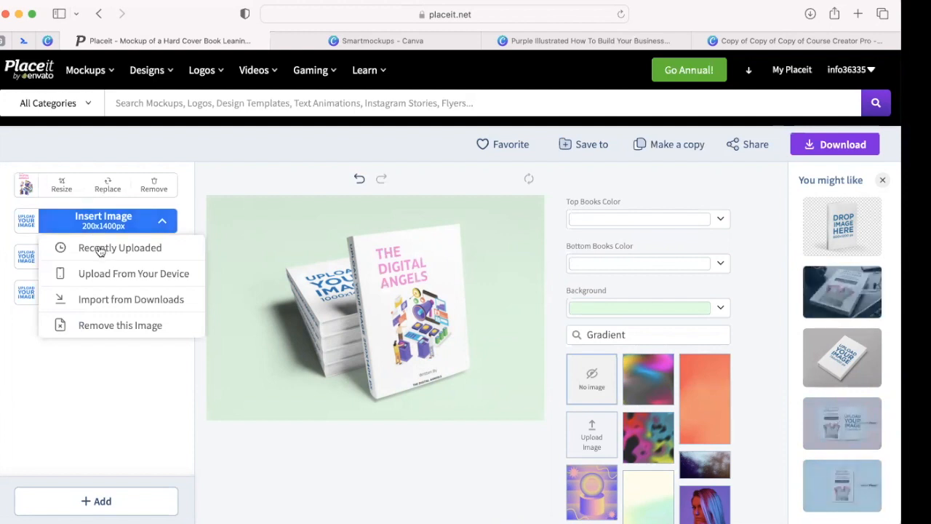
click(104, 247)
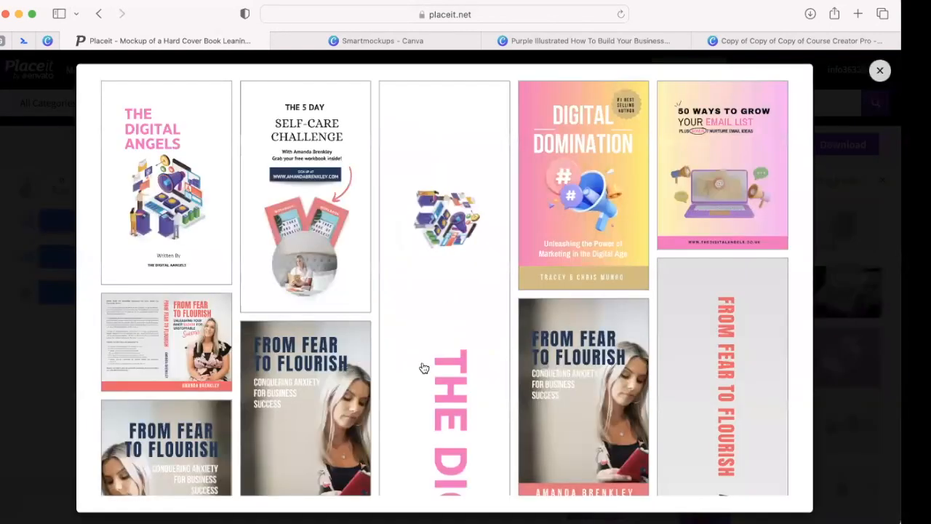
click(478, 367)
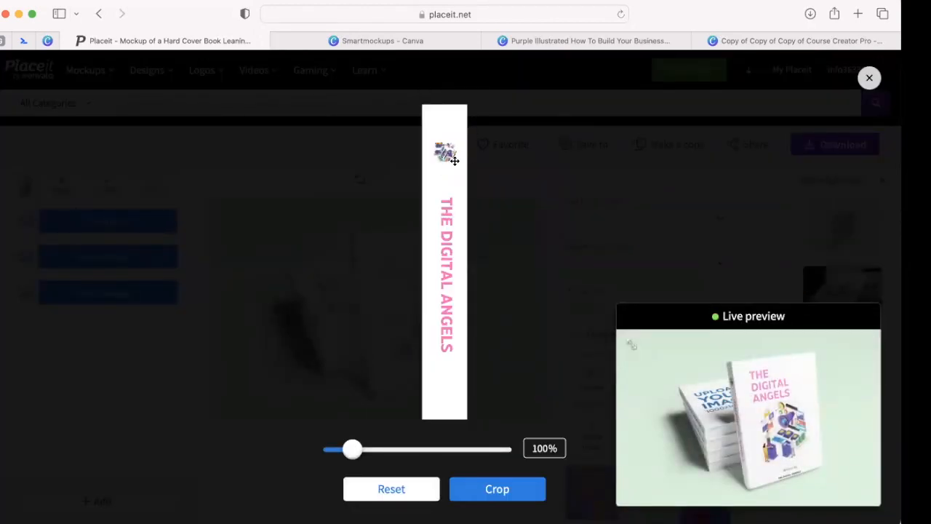
click(499, 490)
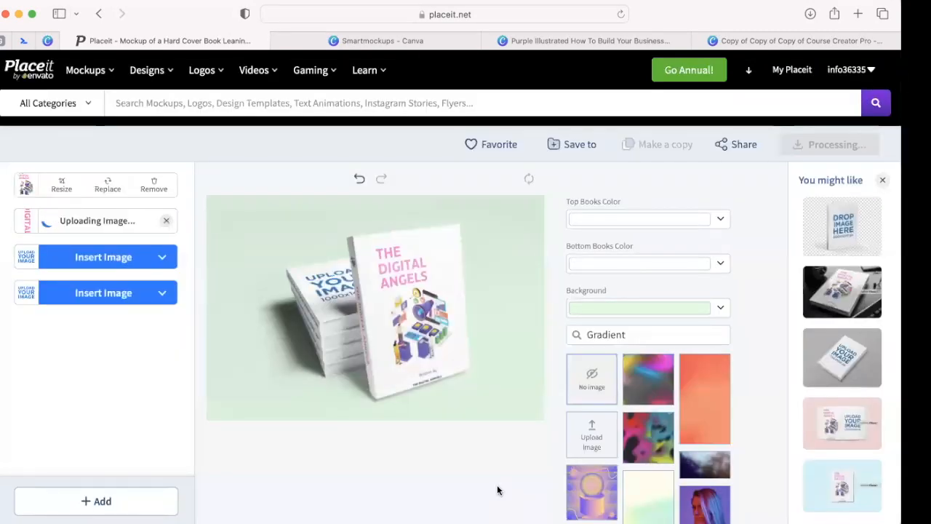
Insert the recently uploaded Digital Angels cover into the empty 1000x1400px slot, enlarge it to 112% and crop it
click(101, 263)
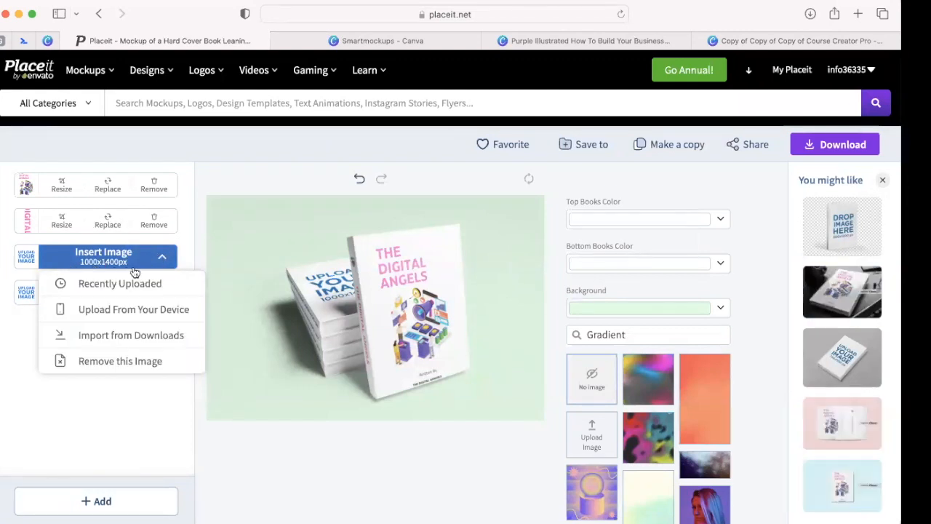
click(134, 285)
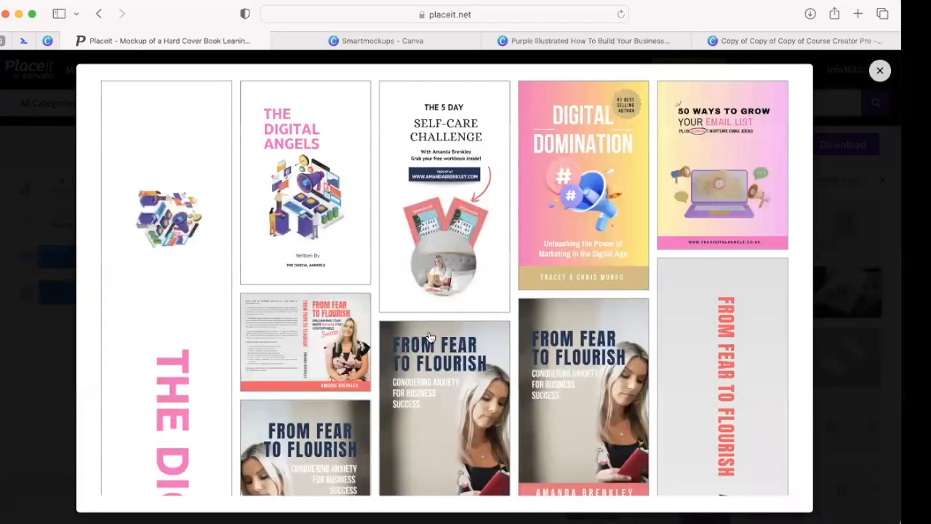
click(326, 196)
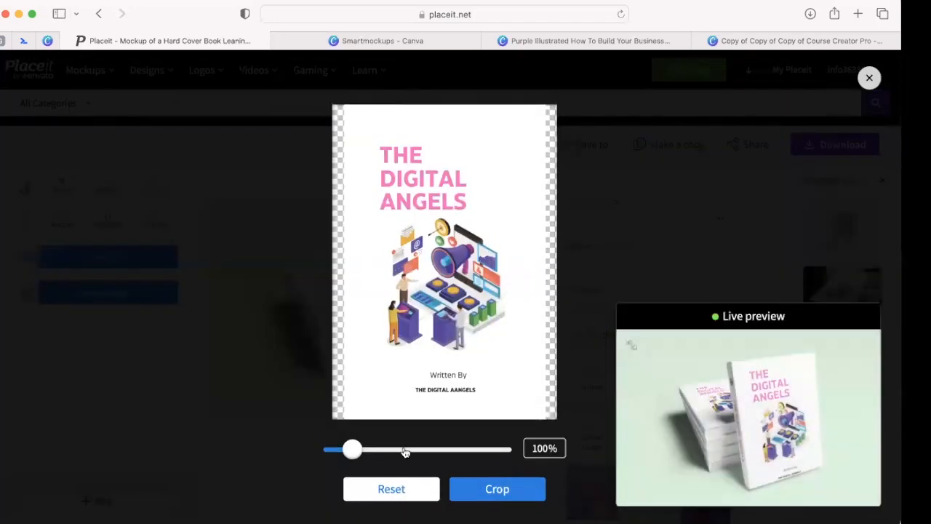
drag(355, 446, 360, 445)
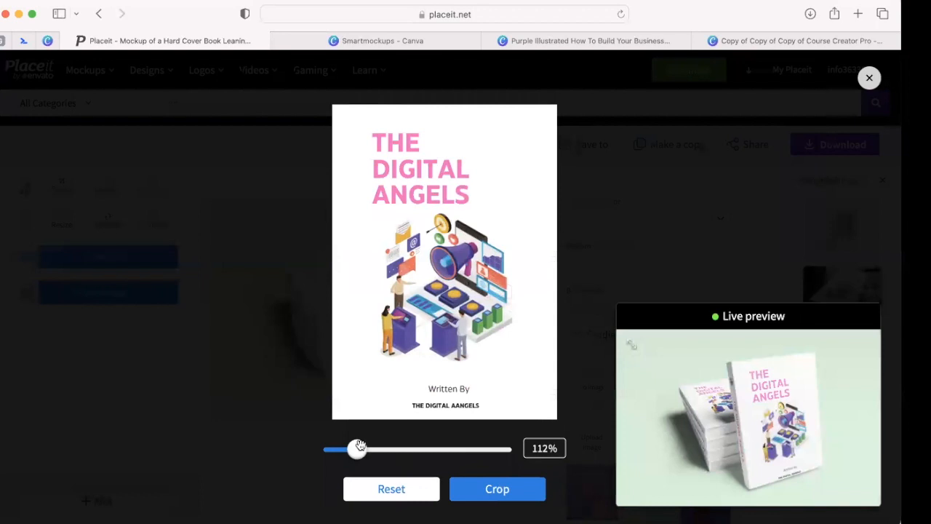
click(505, 495)
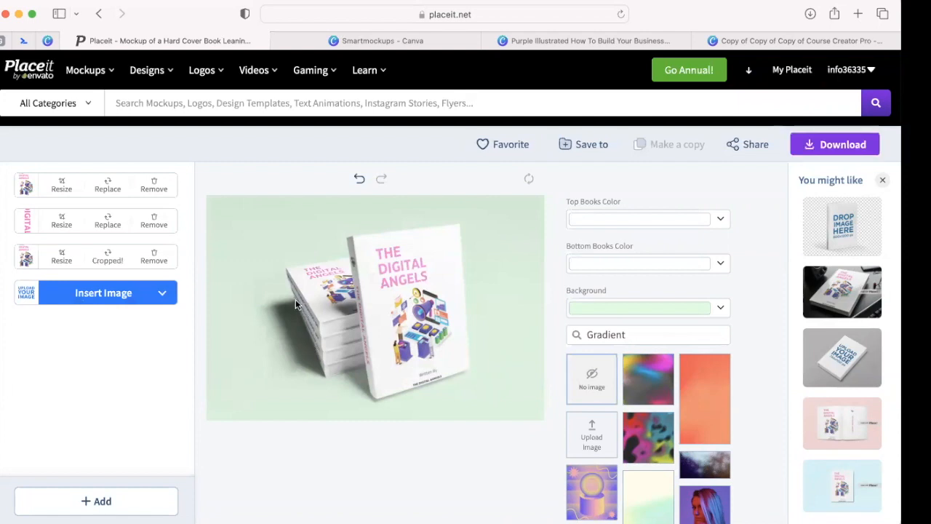
Insert the recently uploaded Digital Angels spine into the remaining 200x1400px slot, enlarge it to 127%, adjust its vertical position and crop it
click(117, 300)
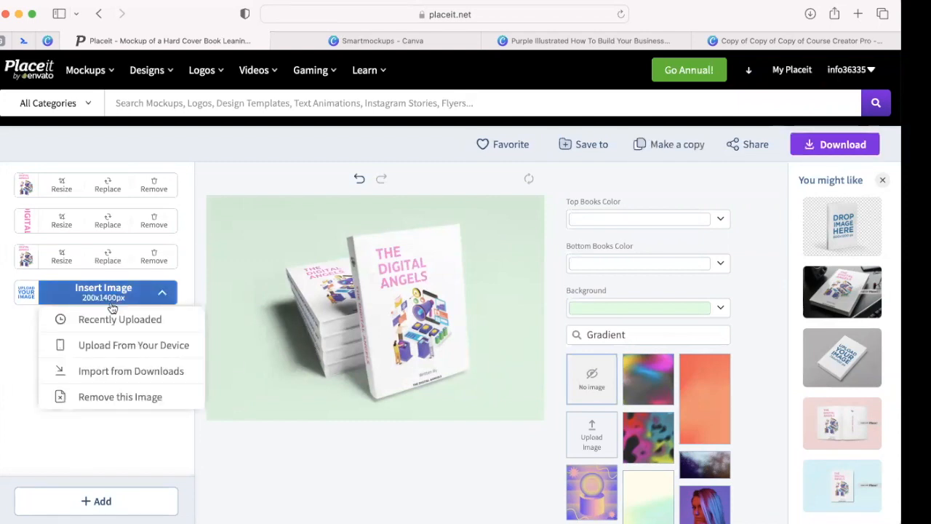
click(115, 321)
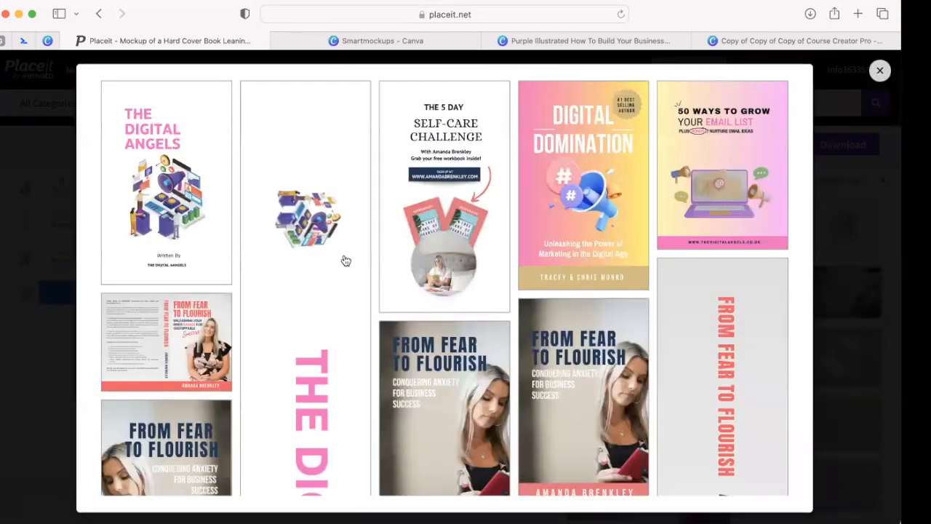
scroll(299, 307, down, 1)
click(300, 307)
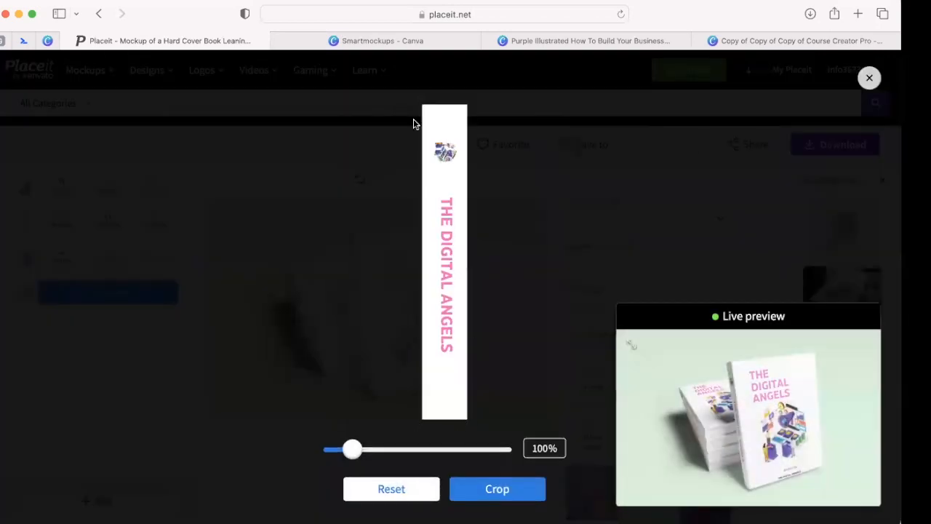
drag(353, 449, 364, 449)
drag(447, 381, 450, 399)
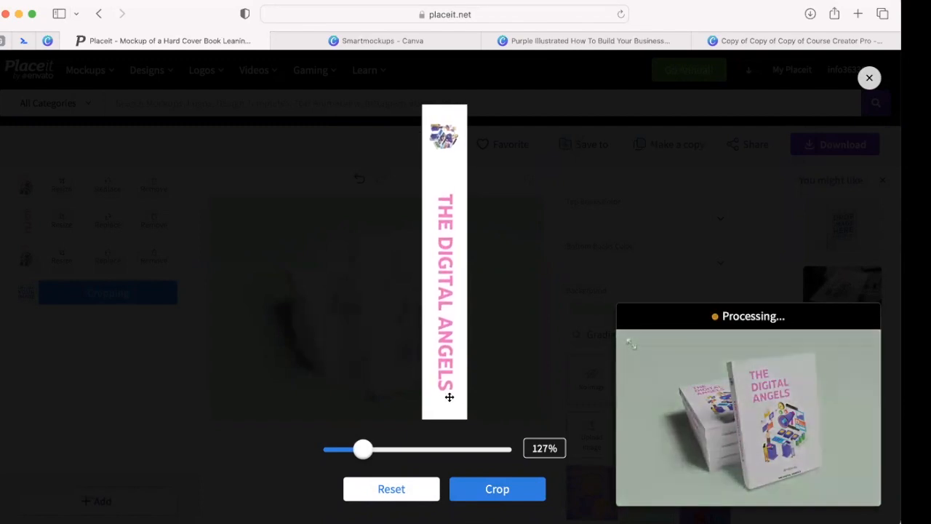
click(503, 489)
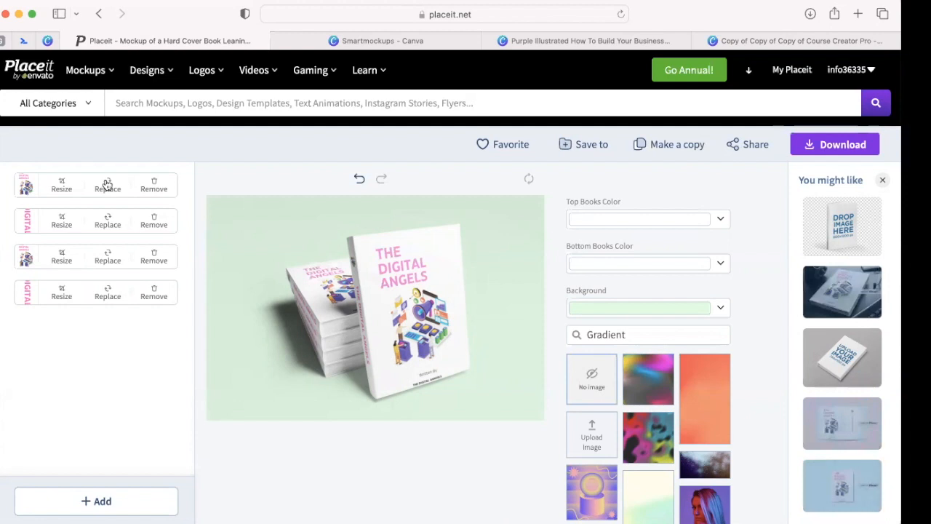
Resize the front book's spine image to 127%, shift it slightly down and crop it again
click(62, 220)
drag(354, 449, 364, 449)
drag(442, 377, 443, 385)
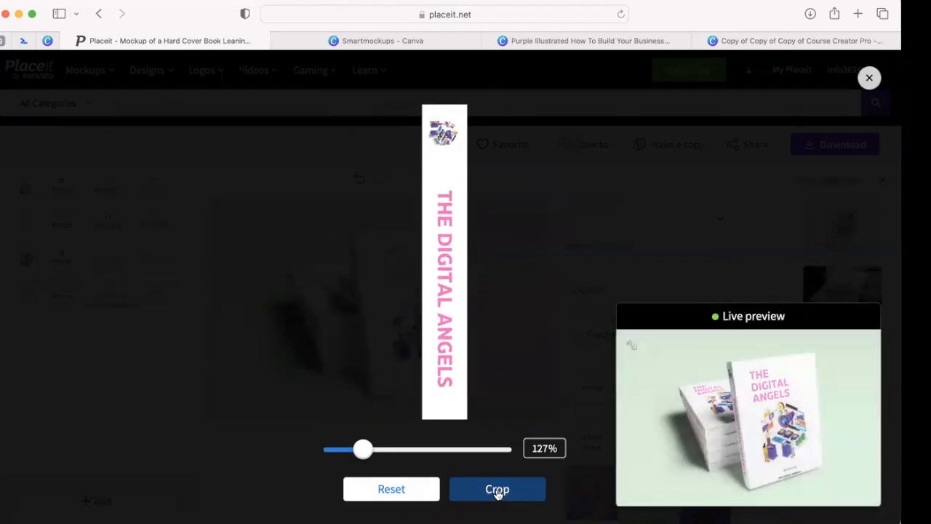
click(497, 492)
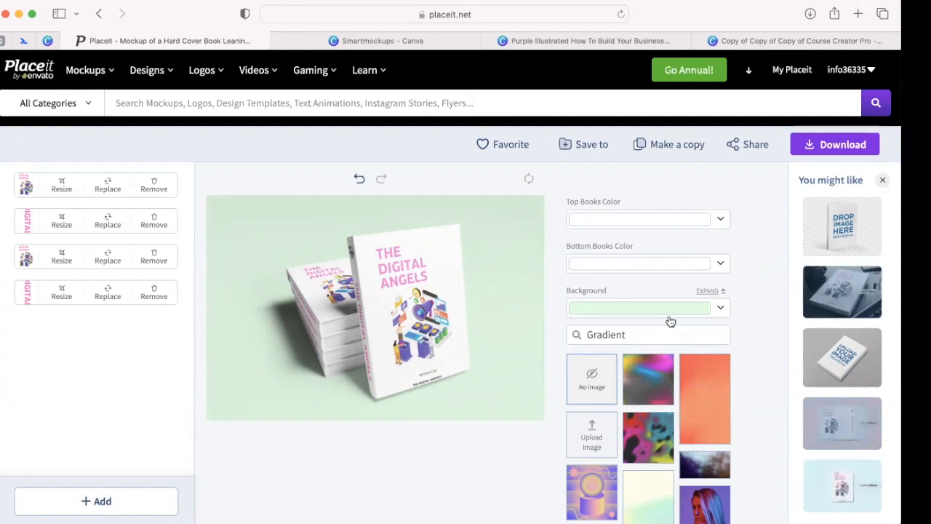
Set the mockup background to transparent using the recent colors
click(718, 310)
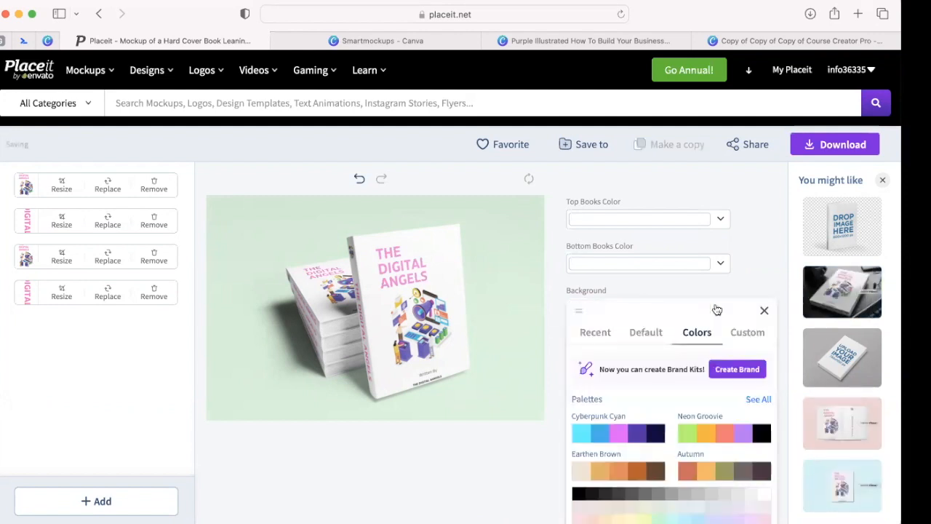
scroll(687, 309, down, 4)
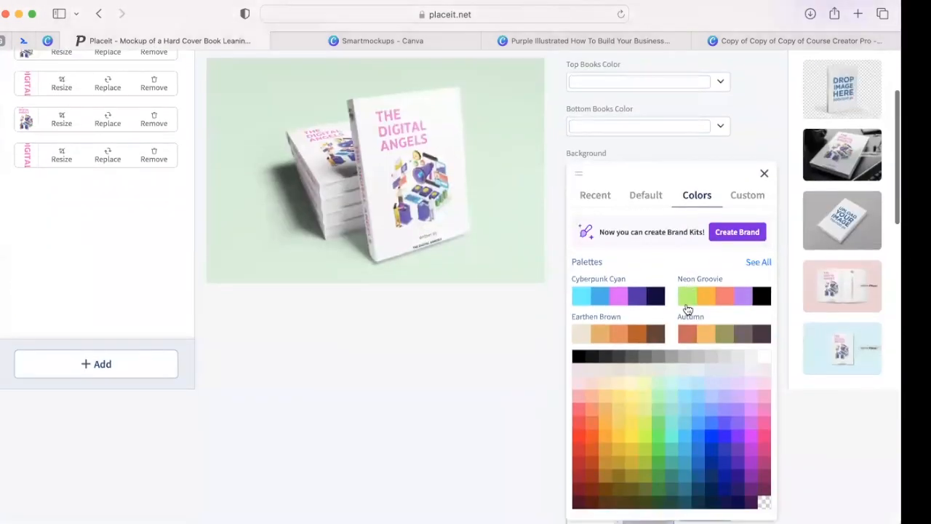
scroll(688, 309, down, 3)
scroll(689, 309, up, 4)
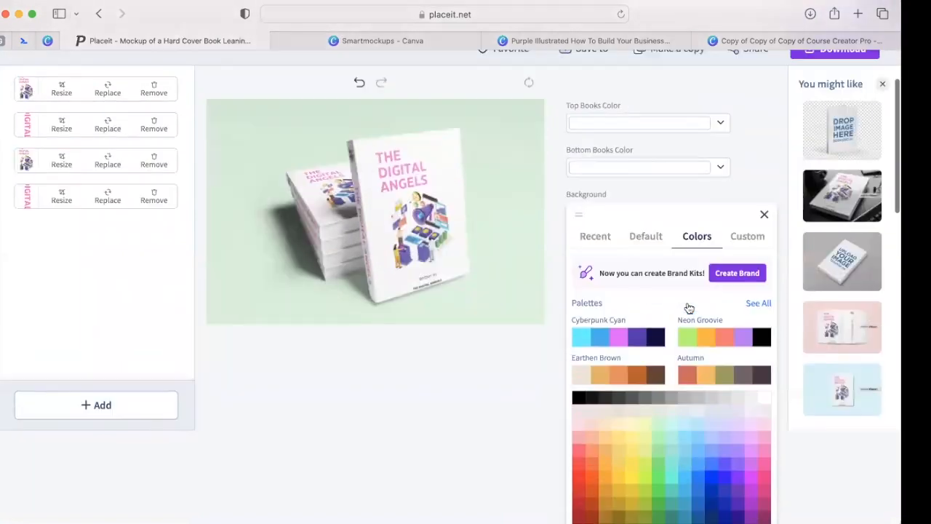
click(593, 236)
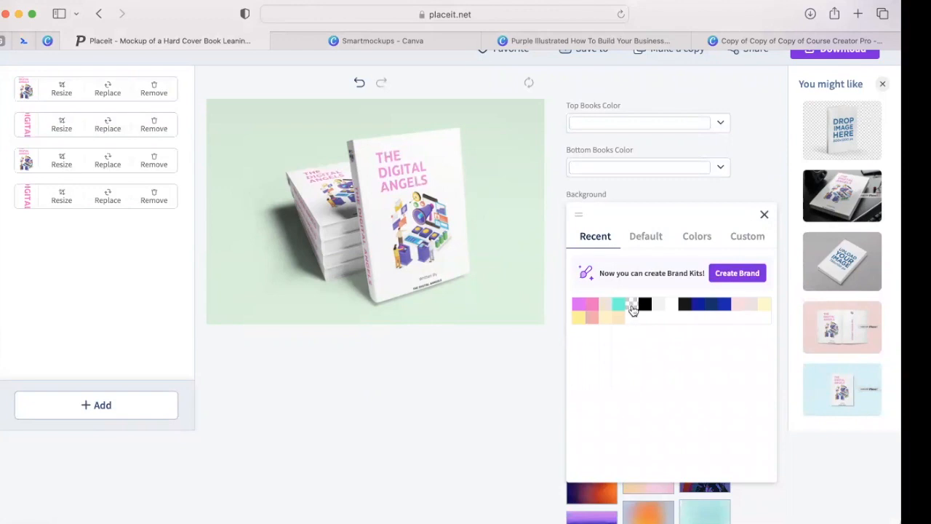
click(633, 306)
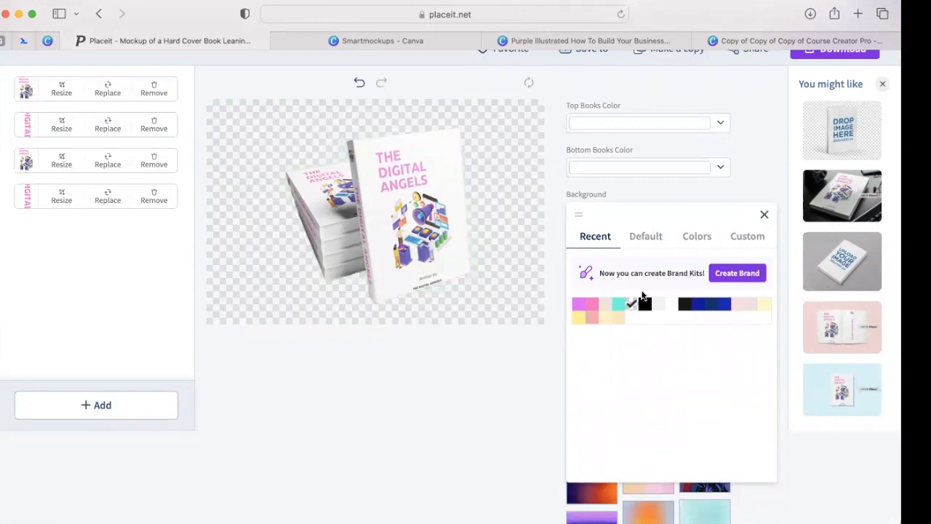
click(755, 176)
scroll(659, 244, up, 3)
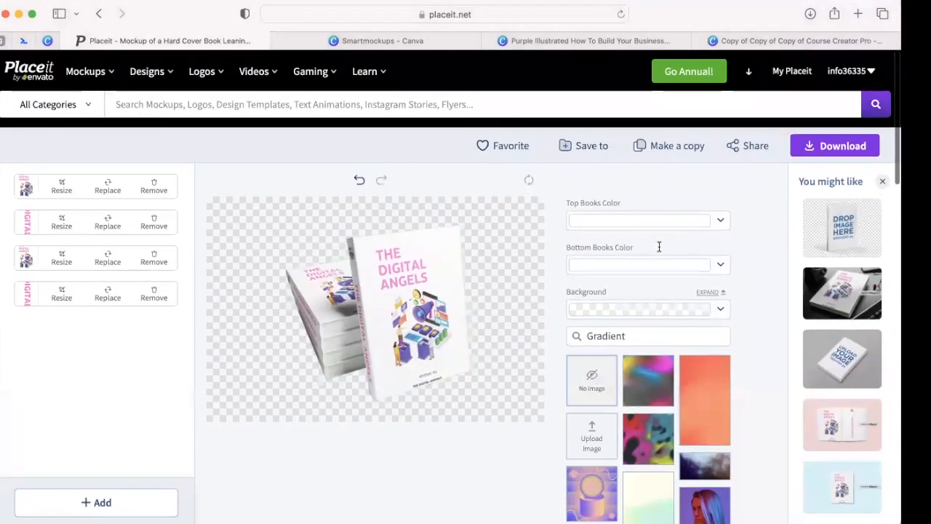
Download the finished Digital Angels hardcover mockup and close the downloads list
click(810, 146)
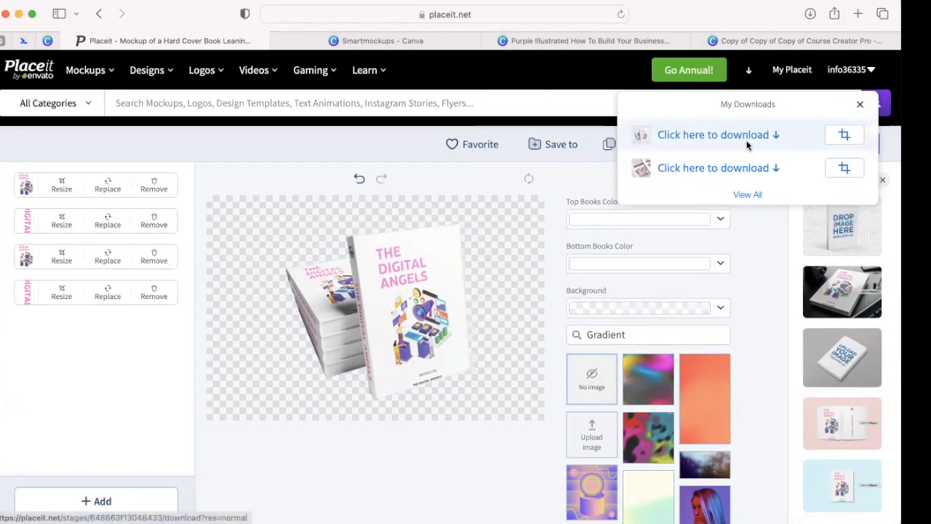
click(770, 137)
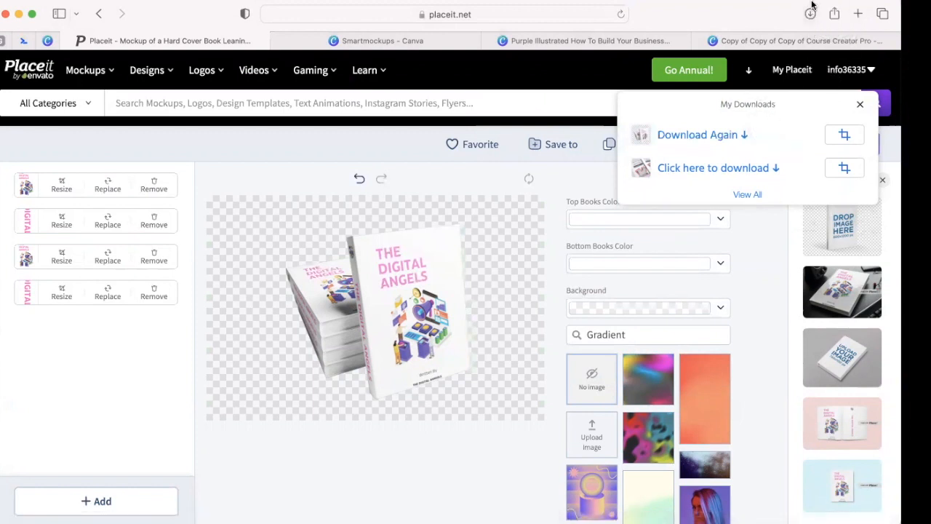
click(859, 106)
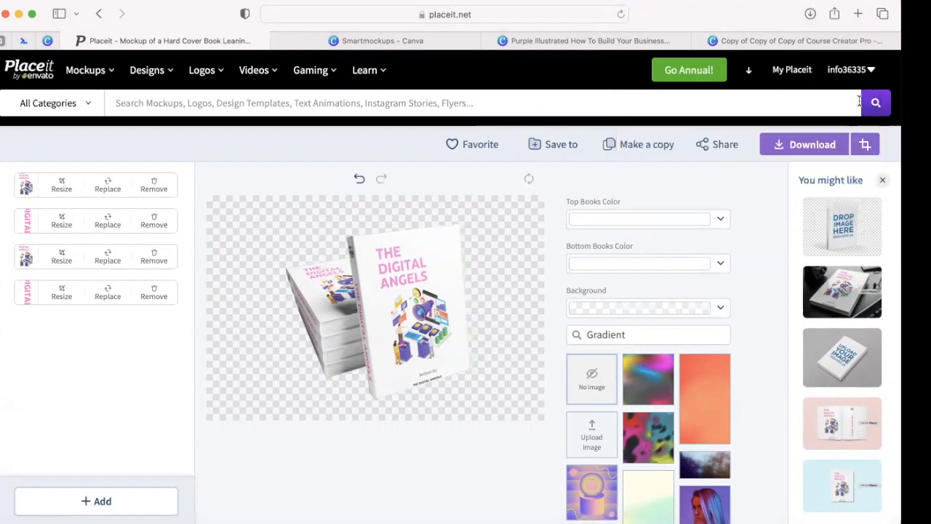
Switch to the Course Creator Pro design in Canva and reposition the landscape frame over the laptop screen on page 1
click(750, 43)
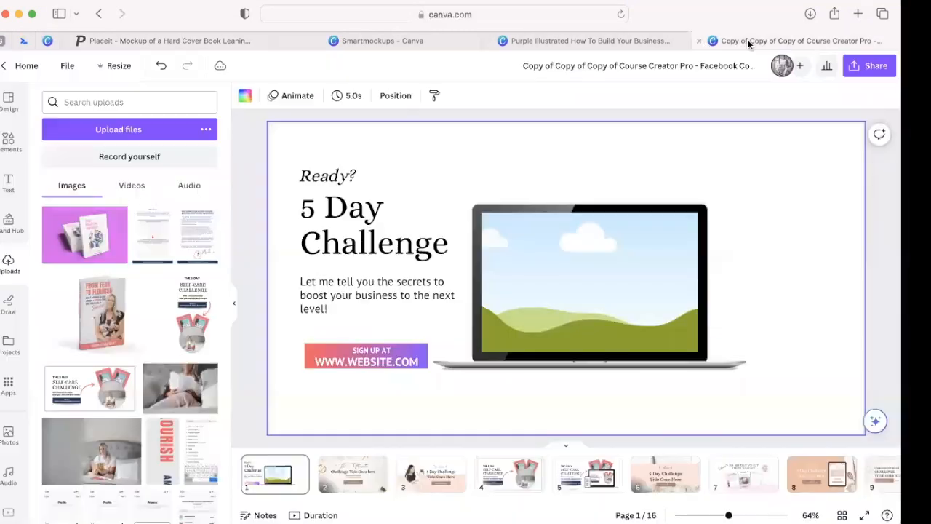
click(463, 167)
click(538, 244)
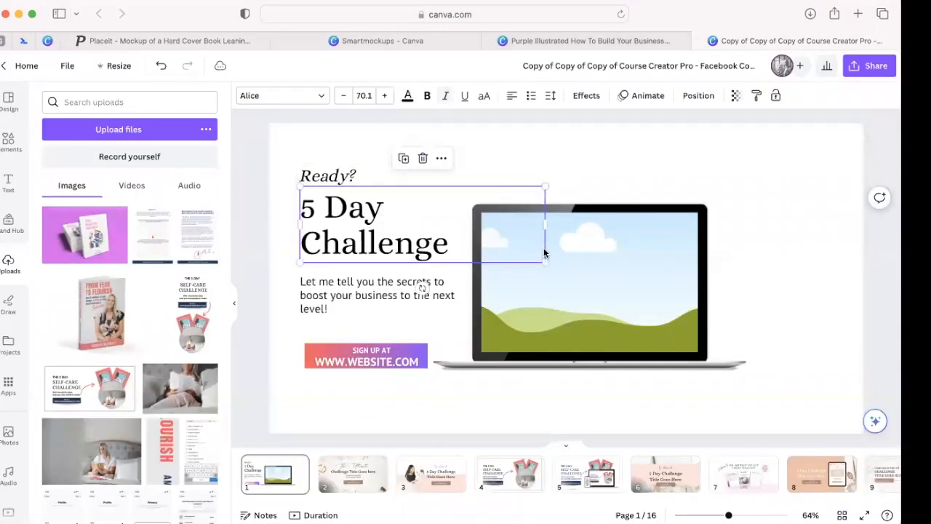
click(618, 298)
drag(616, 294, 595, 285)
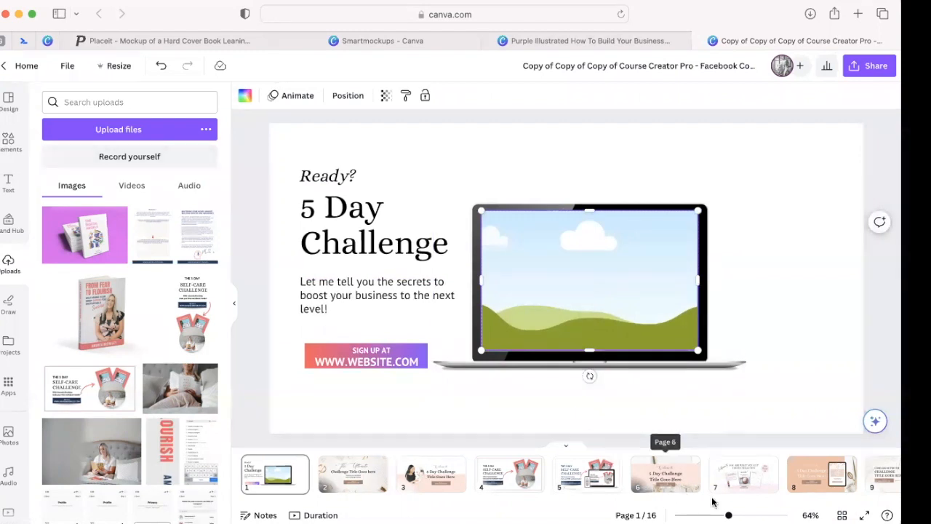
click(755, 323)
click(775, 197)
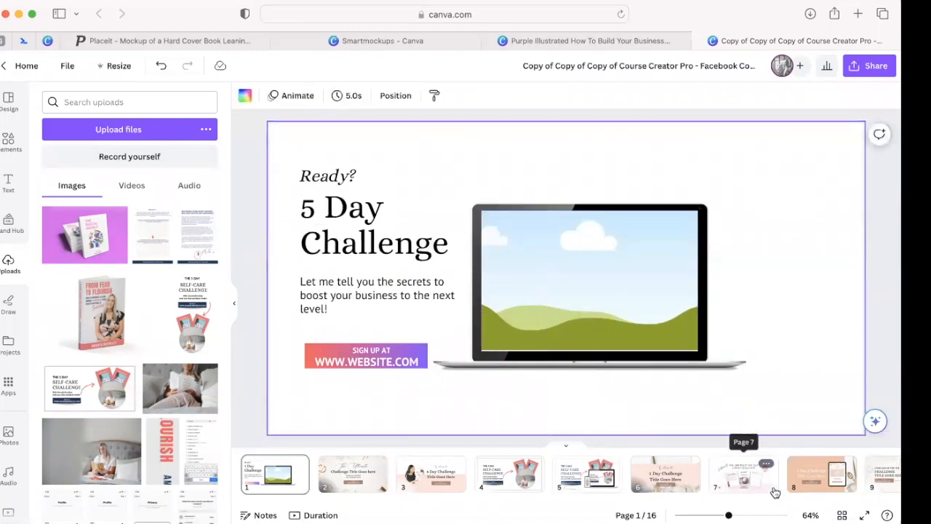
Adjust the frame's lower and upper edges to line up with the laptop's screen border
click(760, 515)
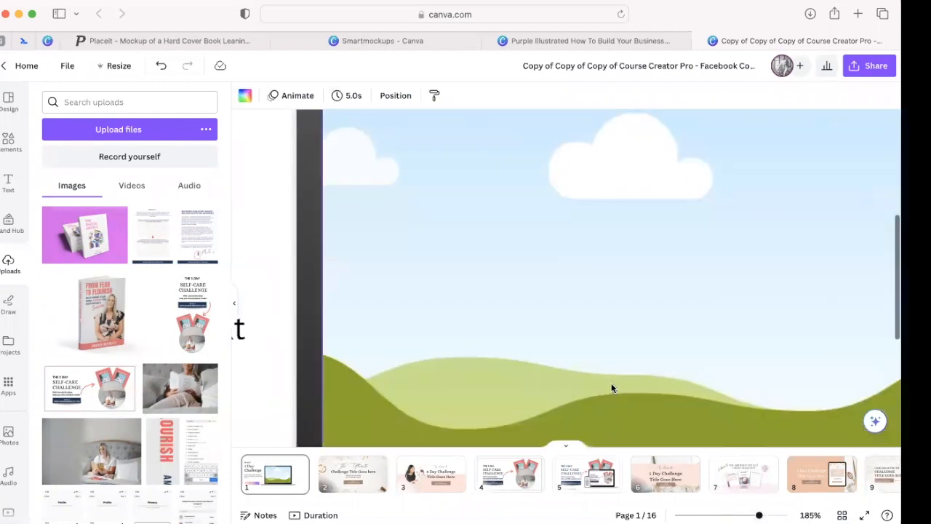
scroll(611, 382, down, 5)
click(617, 260)
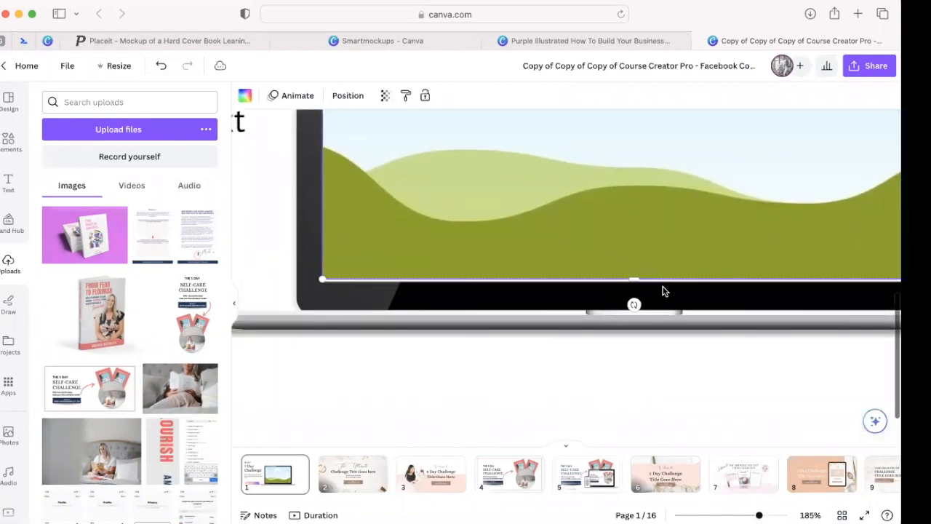
drag(635, 285, 636, 285)
scroll(636, 285, up, 5)
drag(635, 212, 636, 220)
Check the frame's right side and extend its lower edge down to the laptop's bezel
scroll(557, 294, right, 5)
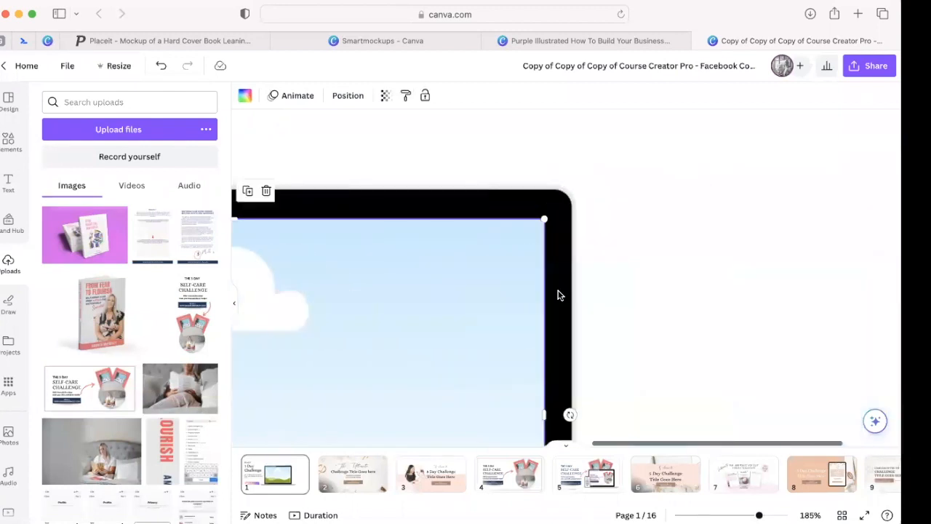
scroll(558, 293, down, 5)
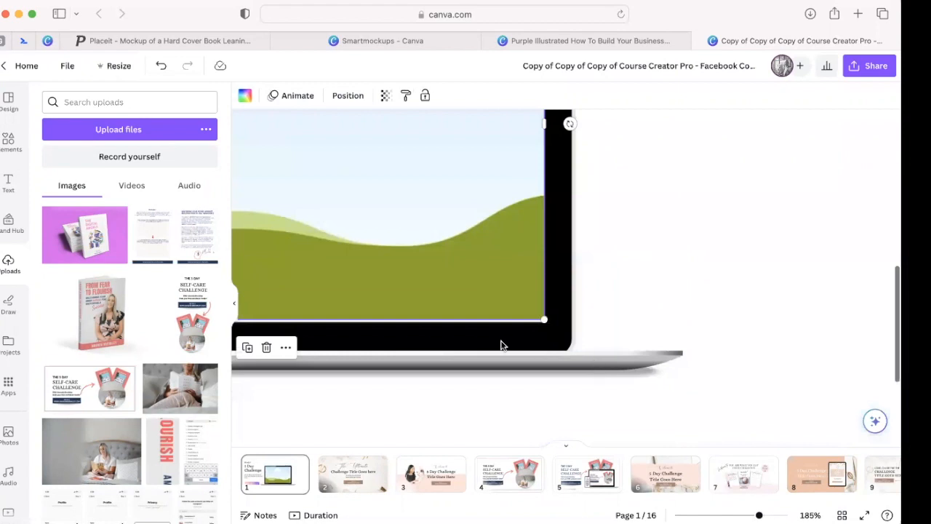
scroll(500, 346, left, 8)
drag(503, 321, 505, 327)
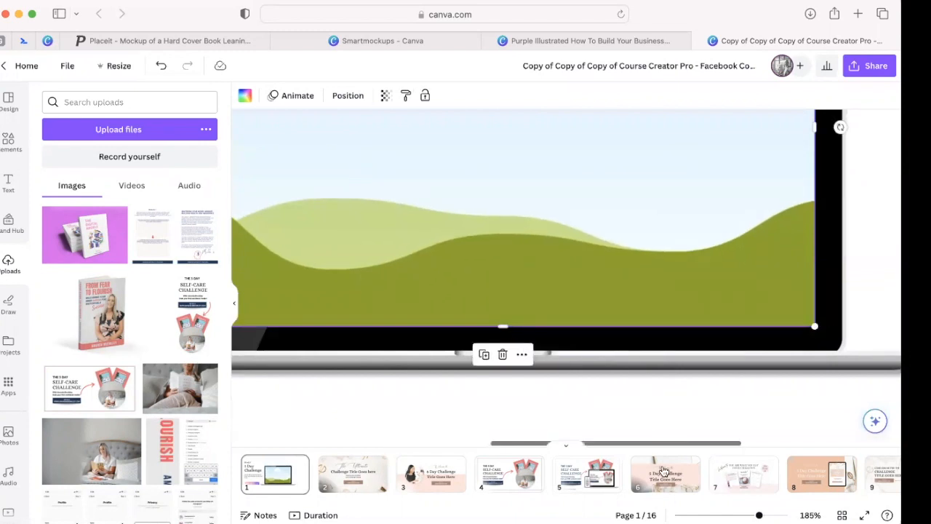
click(725, 516)
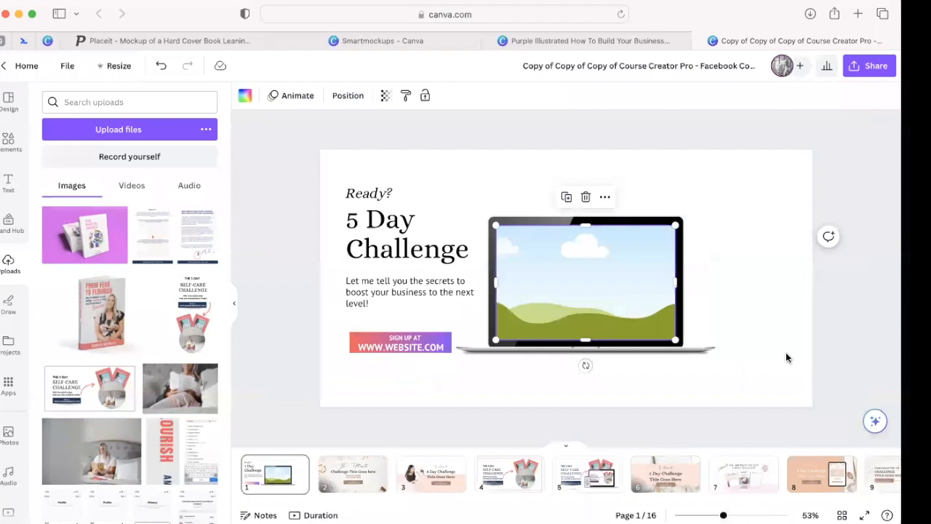
click(822, 330)
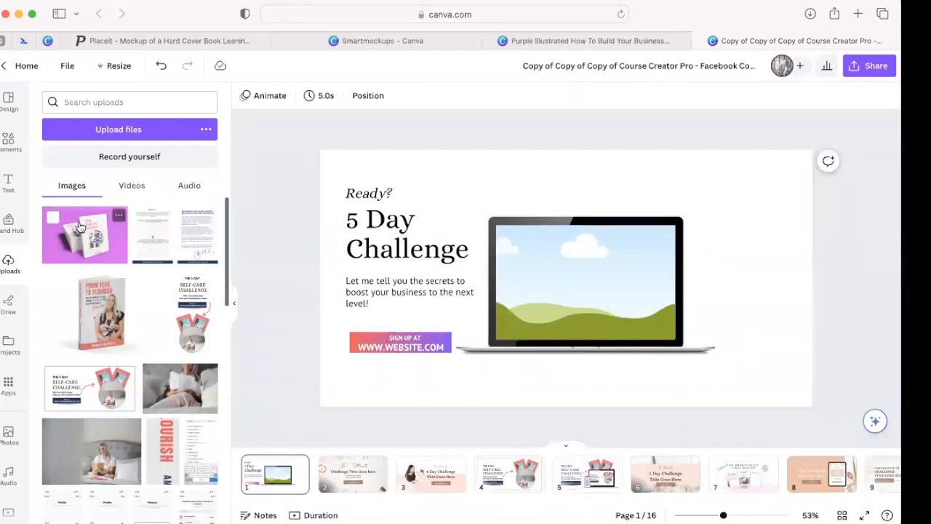
Place the uploaded purple Digital Angels book mockup image into the laptop screen frame and deselect it
drag(150, 232, 547, 211)
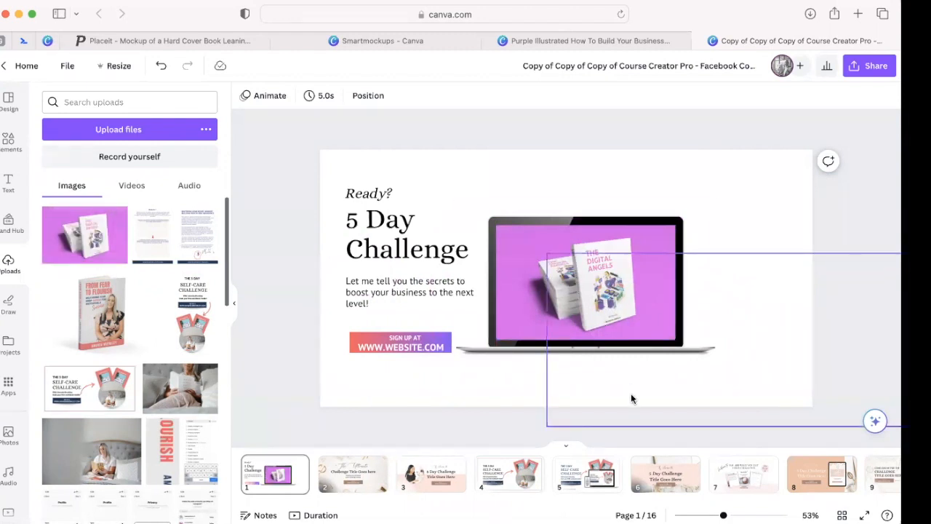
click(511, 390)
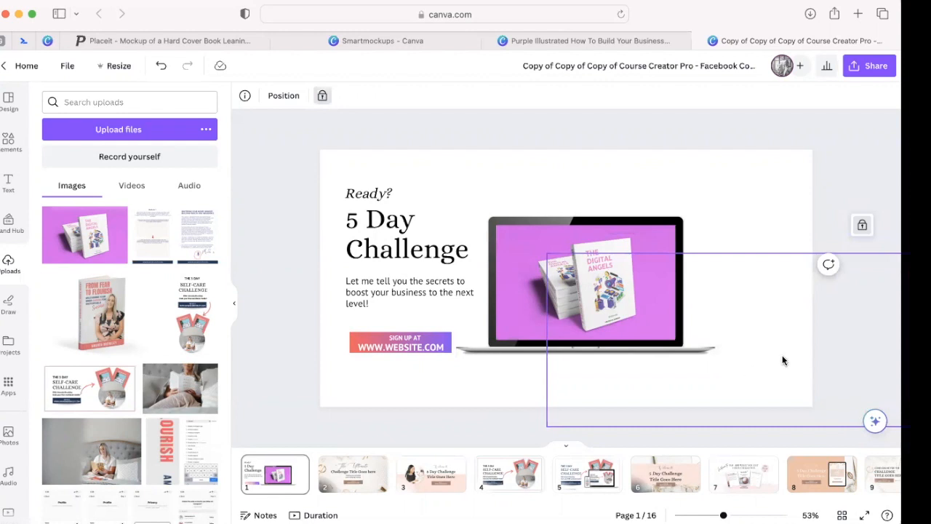
click(717, 174)
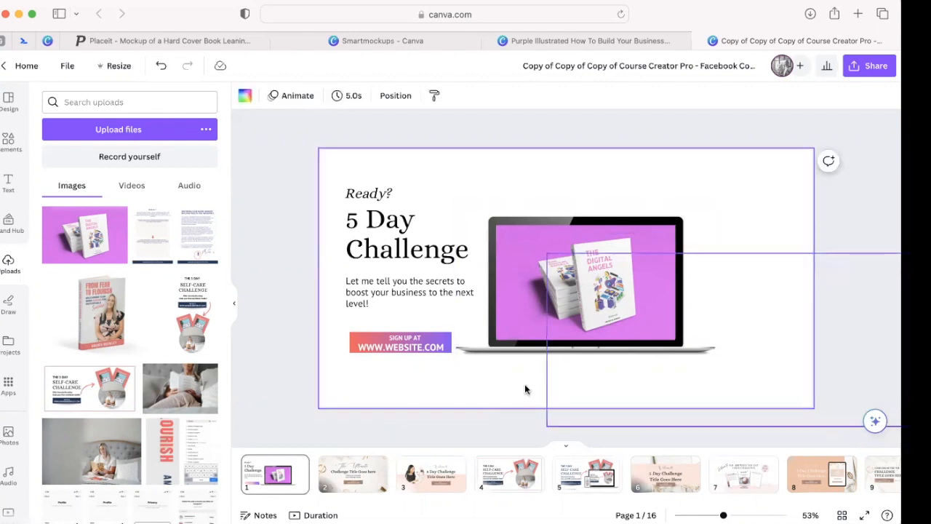
Upload the two transparent Digital Angels mockups, the book stack and the hand-held book, to the design's uploads
click(468, 390)
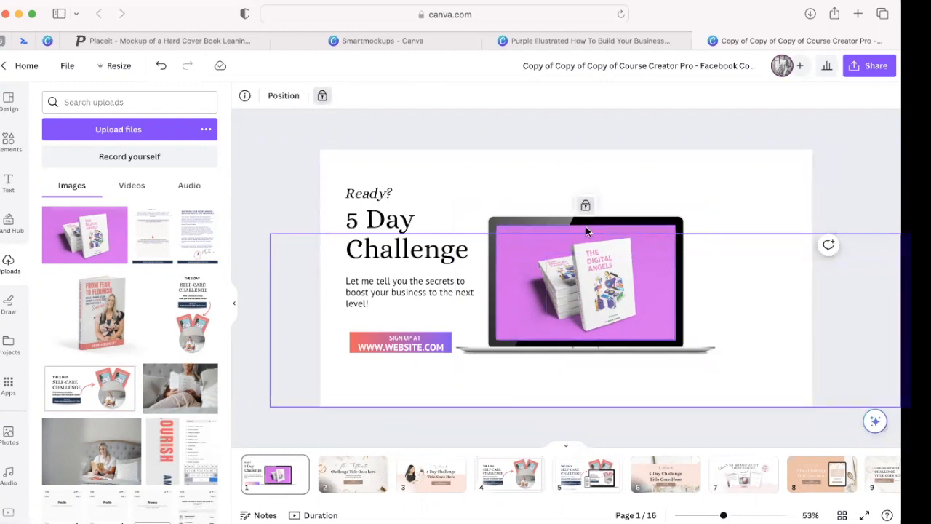
click(512, 153)
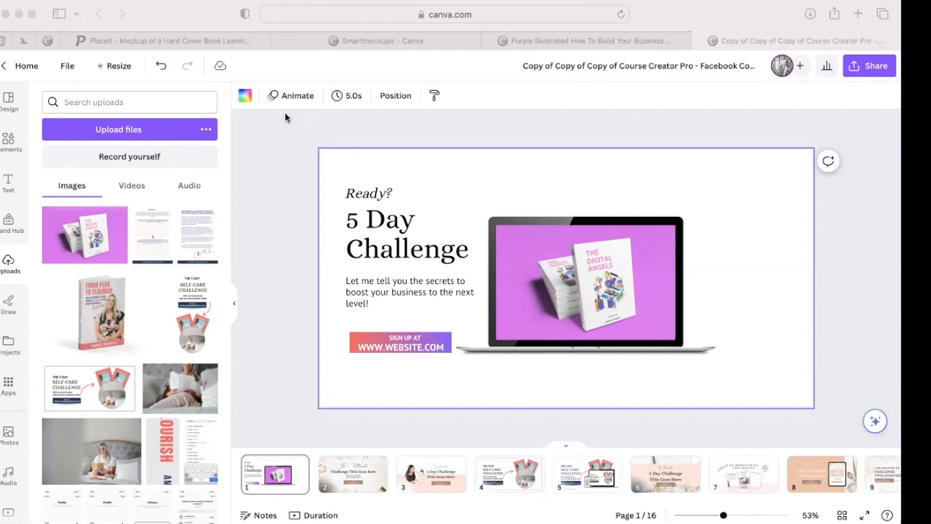
drag(167, 460, 161, 466)
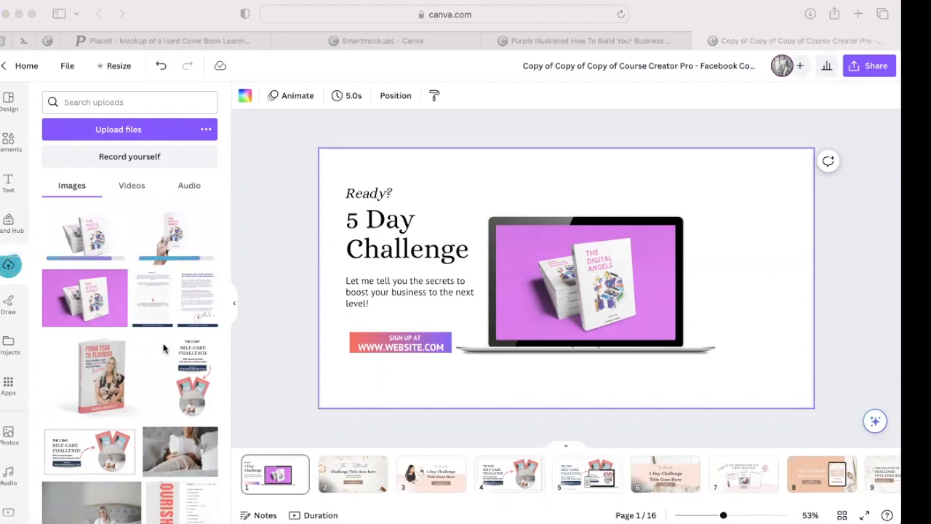
Add the transparent book stack image to page 1, cropped at both sides and overlapping the laptop's lower-right corner
click(89, 233)
click(87, 241)
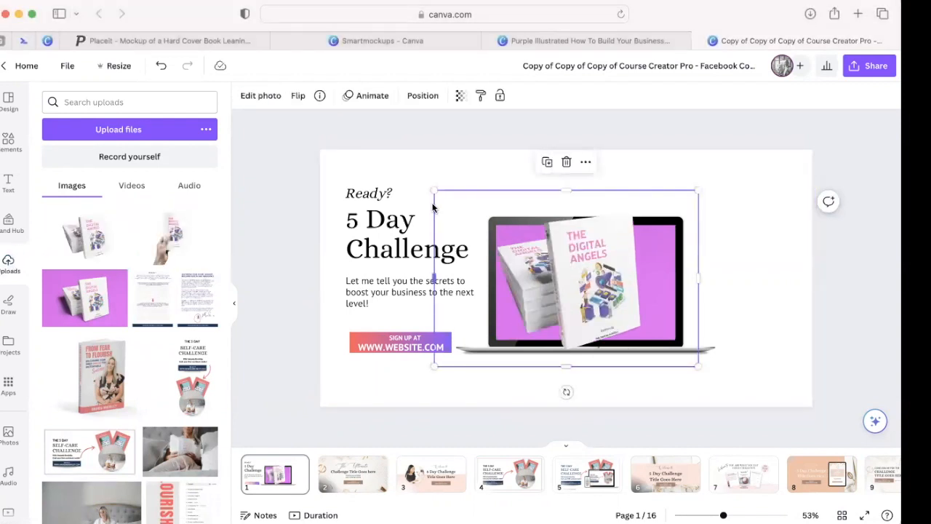
drag(435, 279, 477, 279)
drag(697, 278, 665, 277)
drag(590, 245, 472, 293)
drag(739, 289, 738, 290)
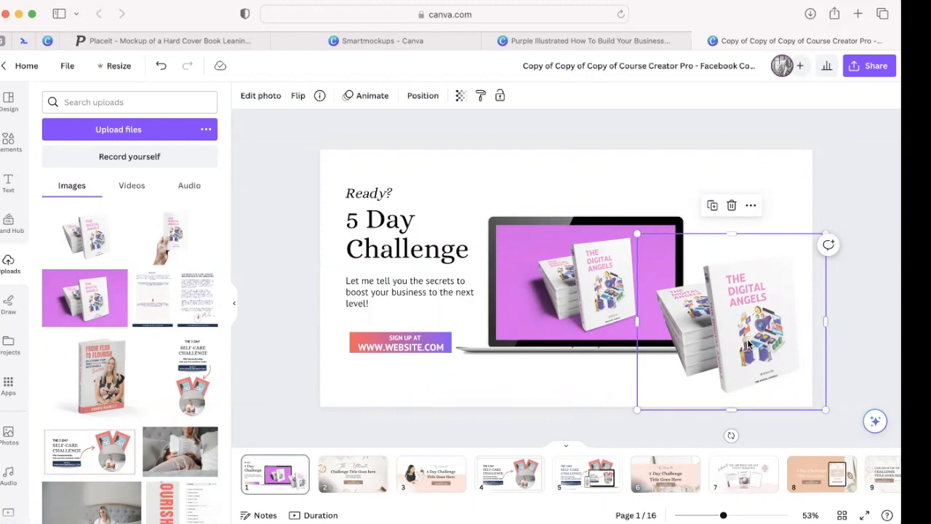
Apply a Drop shadow to the transparent book stack image
click(259, 95)
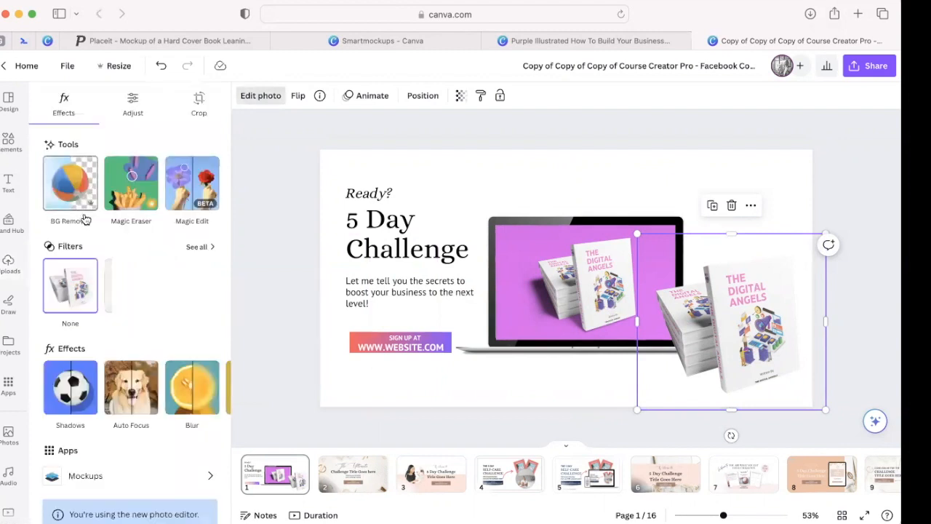
click(76, 389)
click(138, 238)
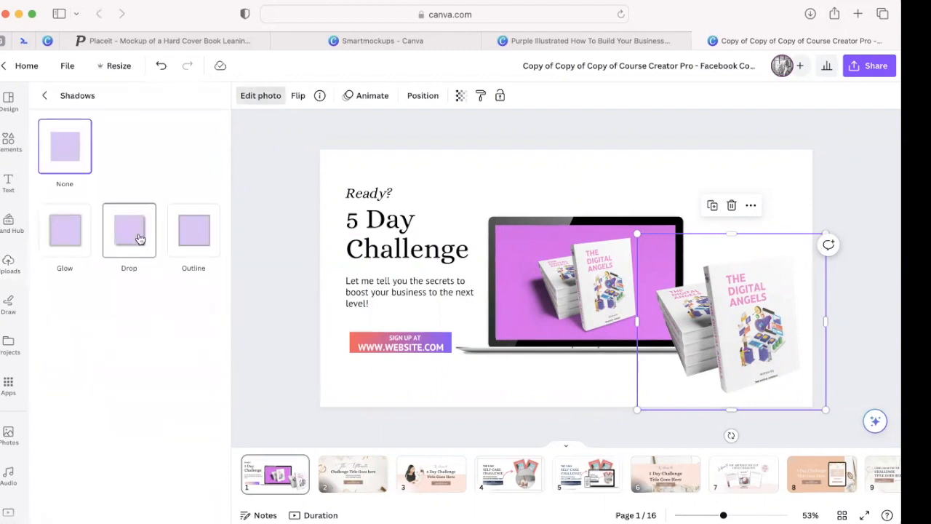
click(849, 188)
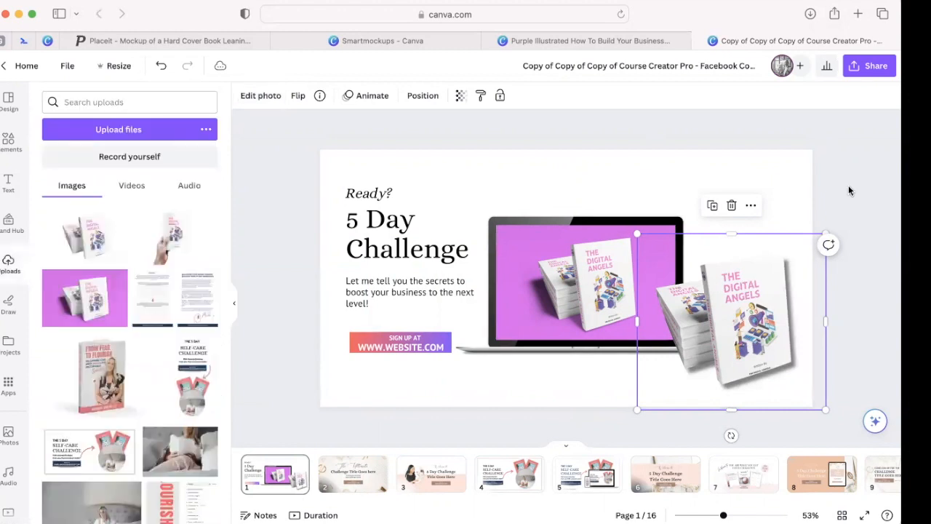
Apply a Drop shadow to the laptop image behind the book stack
click(663, 219)
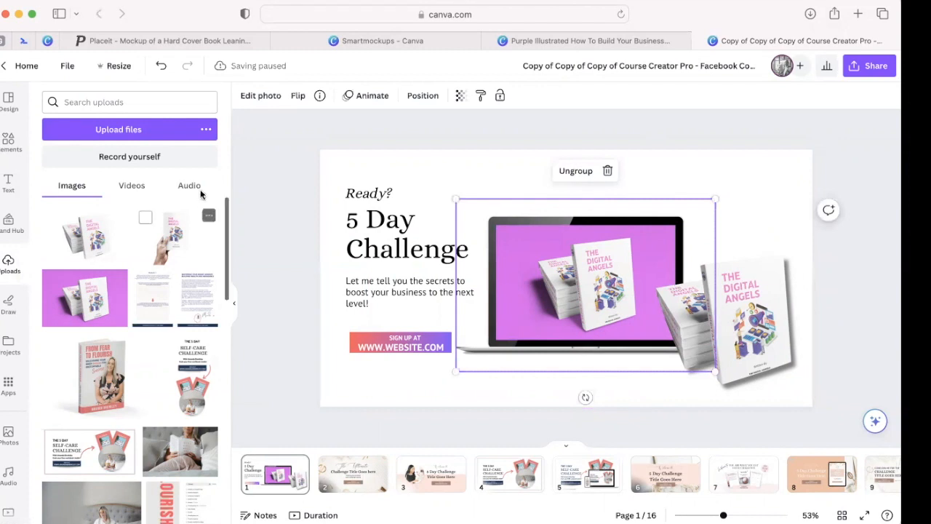
click(260, 96)
click(62, 392)
click(133, 258)
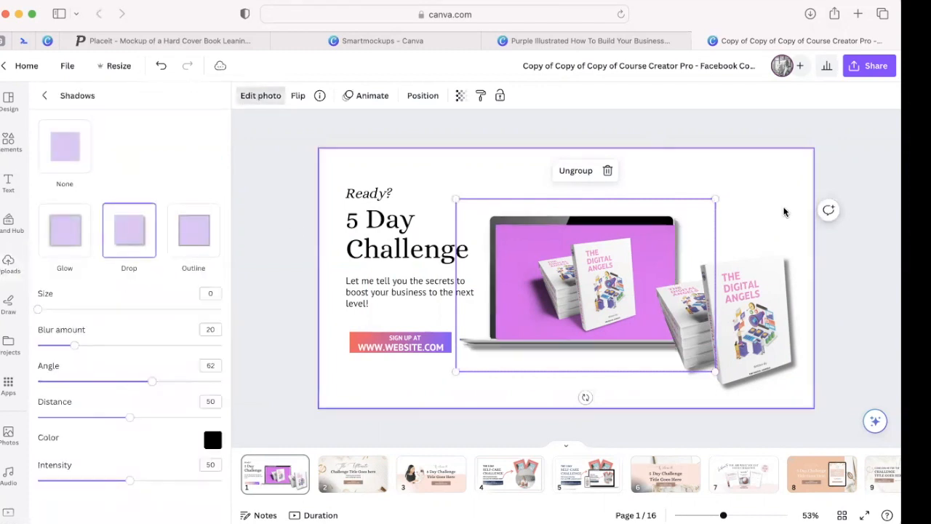
click(785, 211)
Try to shrink the purple mockup frame from its lower-right corner to fit the laptop screen
click(570, 298)
drag(671, 340, 664, 333)
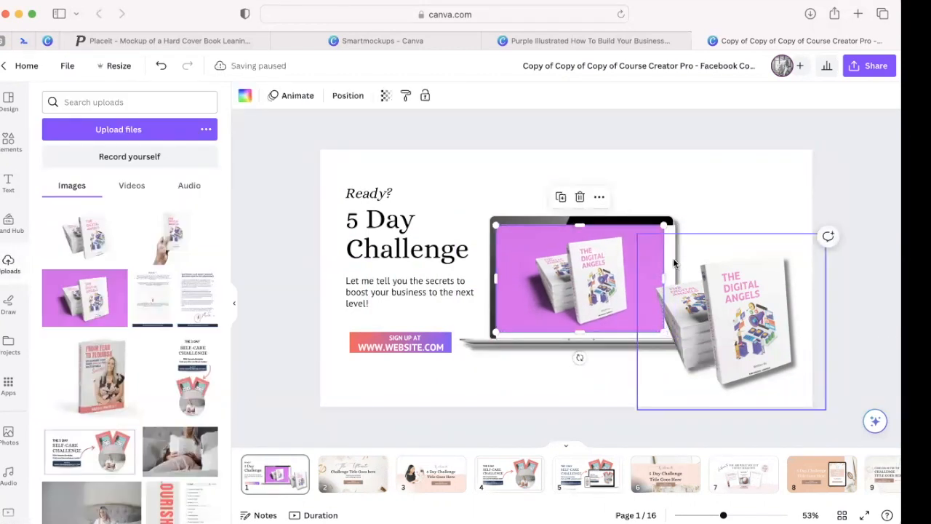
click(675, 222)
click(682, 256)
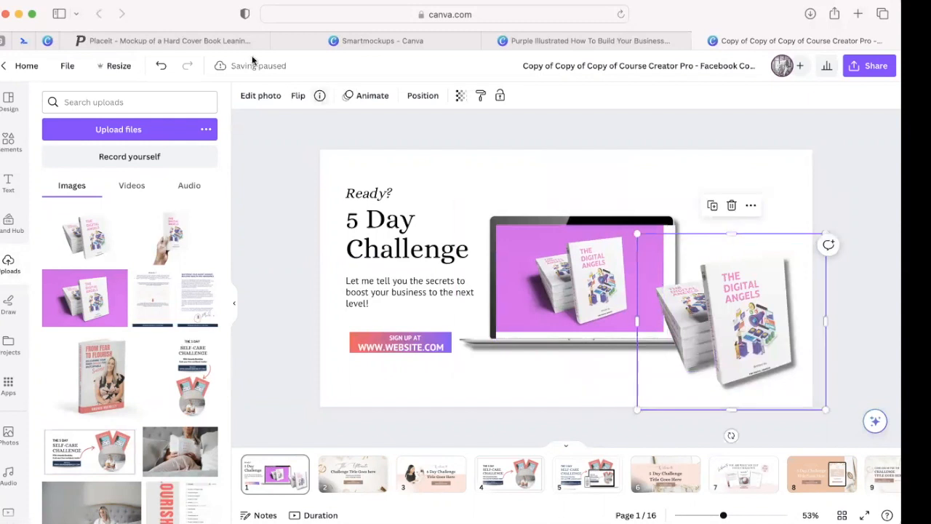
Undo the latest edits to the frame and the transparent book stack, and delete the book stack image
click(162, 66)
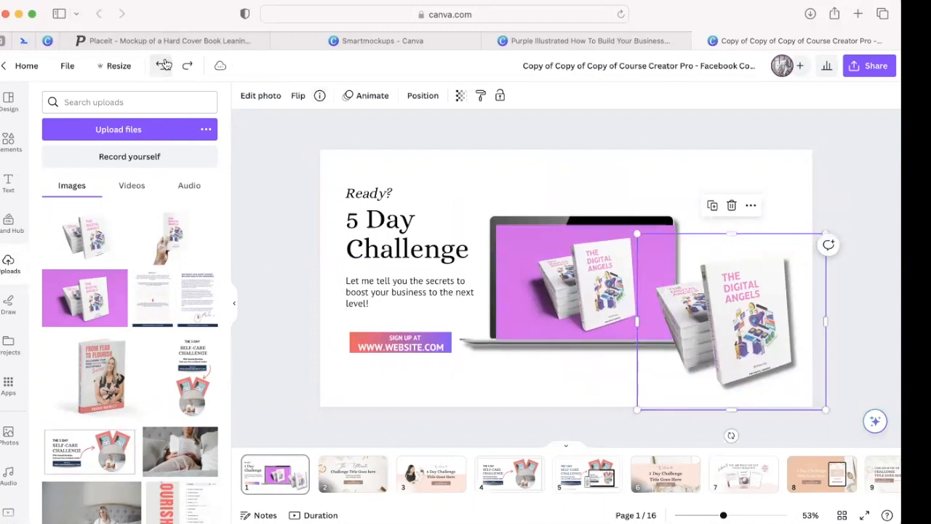
click(164, 65)
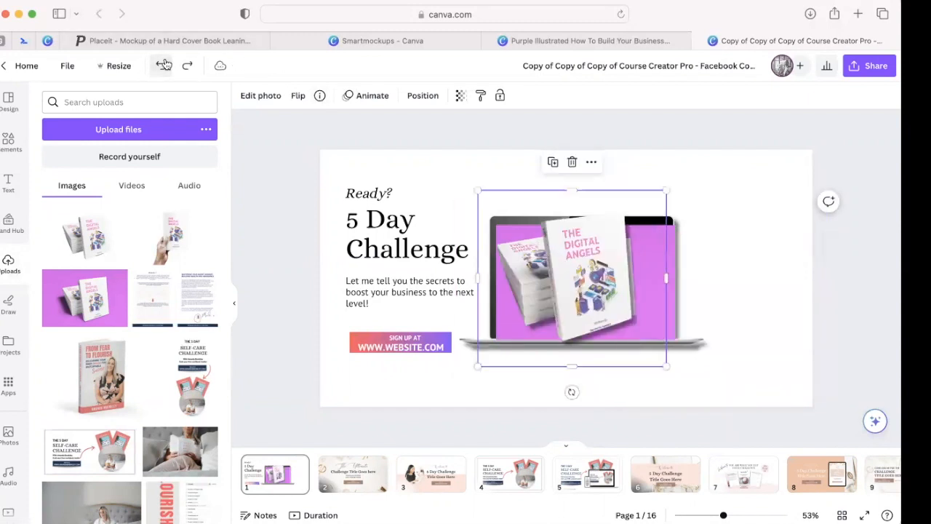
click(163, 65)
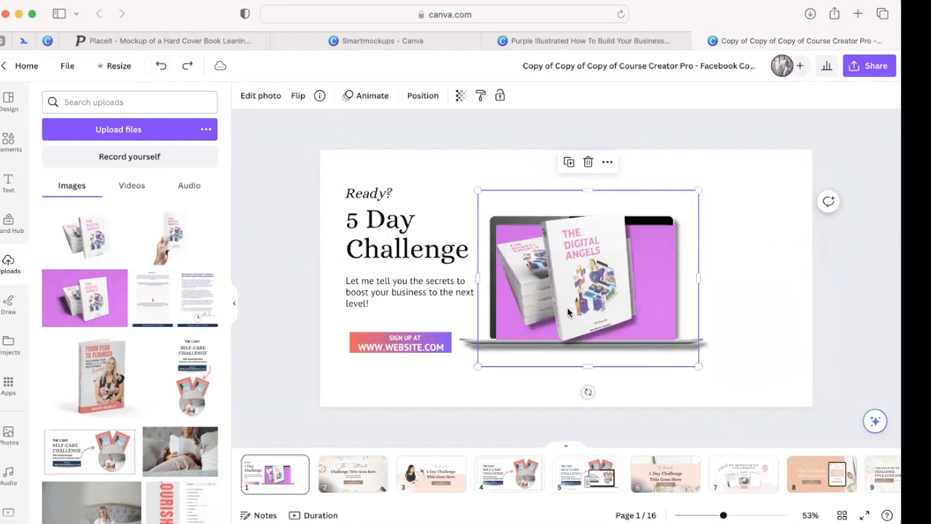
drag(723, 514, 745, 515)
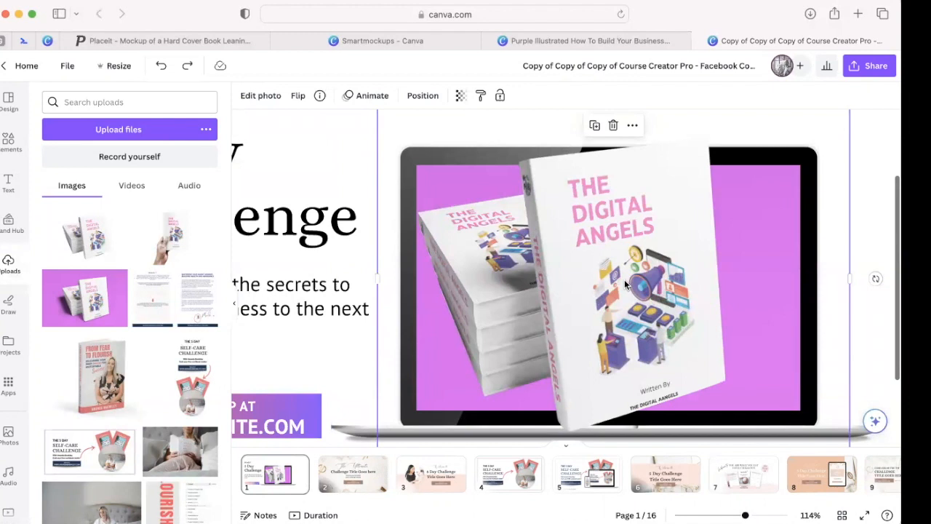
key(Delete)
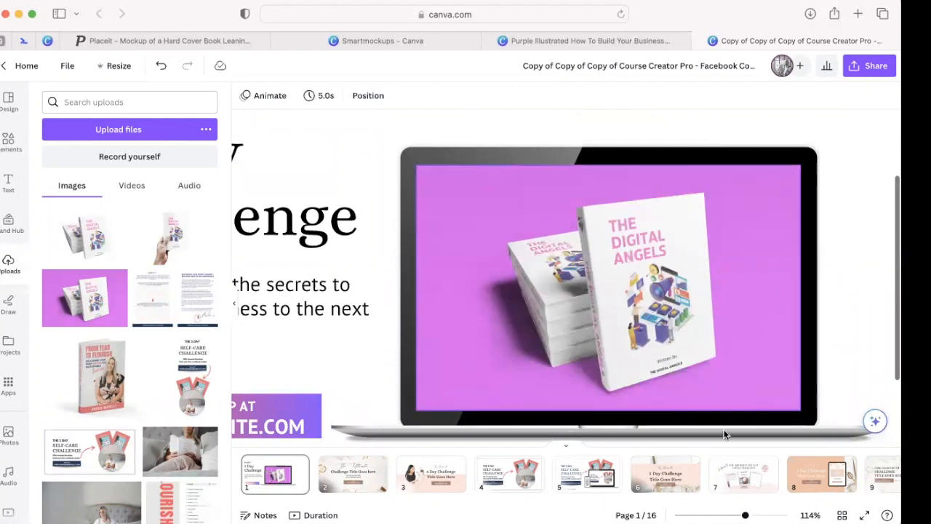
Add the transparent book stack image to page 1 again and move it over the laptop's lower-left corner
click(768, 515)
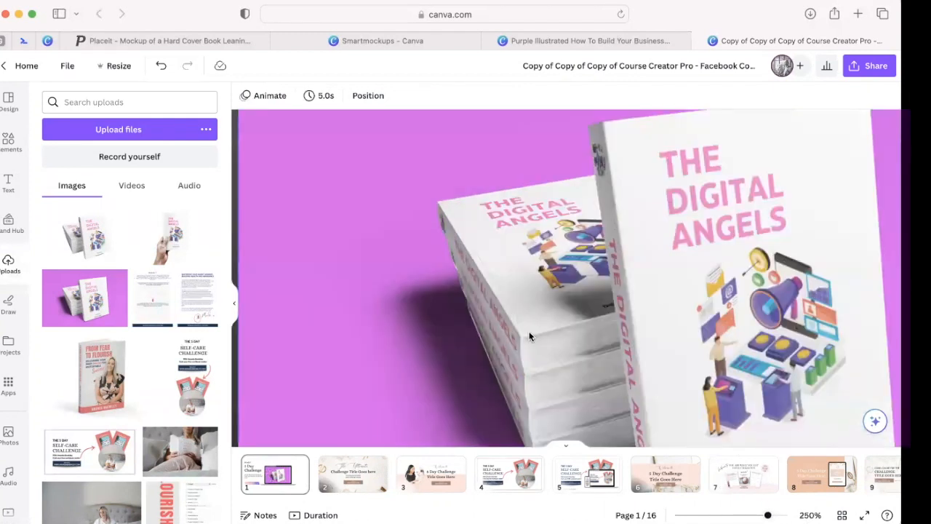
click(729, 515)
click(814, 327)
click(730, 200)
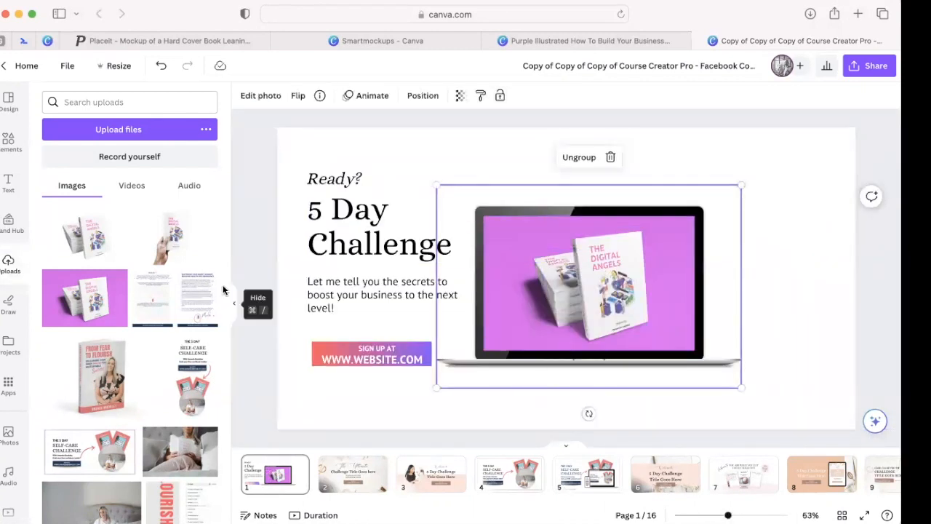
click(91, 240)
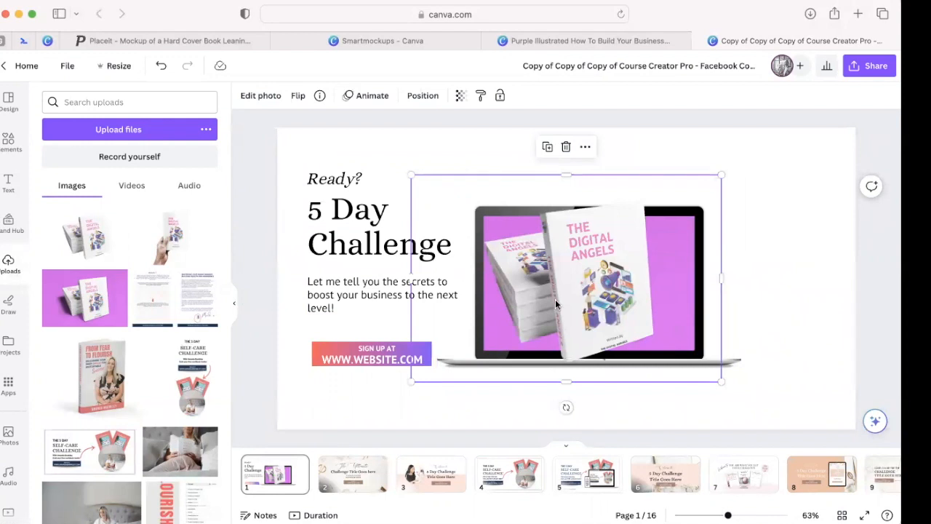
drag(599, 312, 511, 373)
scroll(436, 404, down, 2)
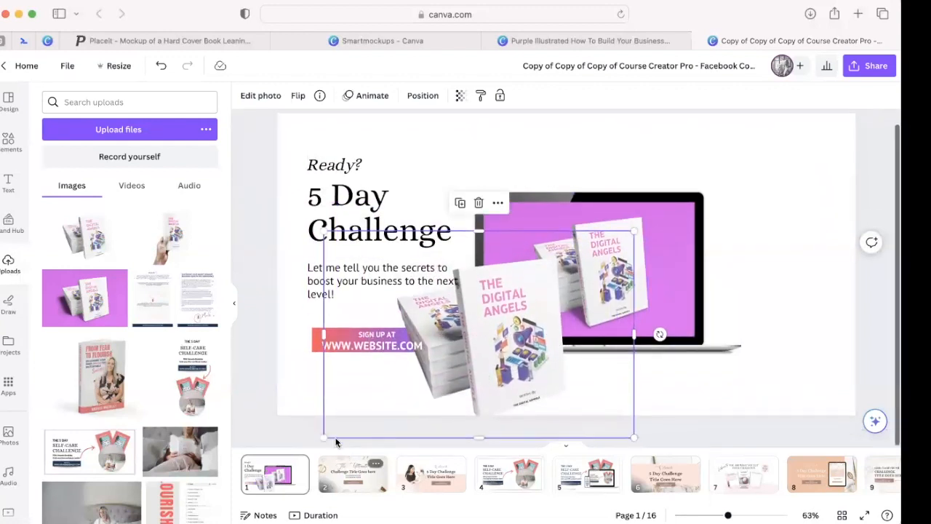
Try resizing the transparent book stack so it stands out over the laptop screen, and delete it from the page
drag(326, 441, 426, 398)
drag(635, 244, 704, 198)
drag(419, 391, 441, 378)
mouse_move(703, 198)
mouse_down()
mouse_move(752, 164)
mouse_move(709, 193)
mouse_up()
click(644, 267)
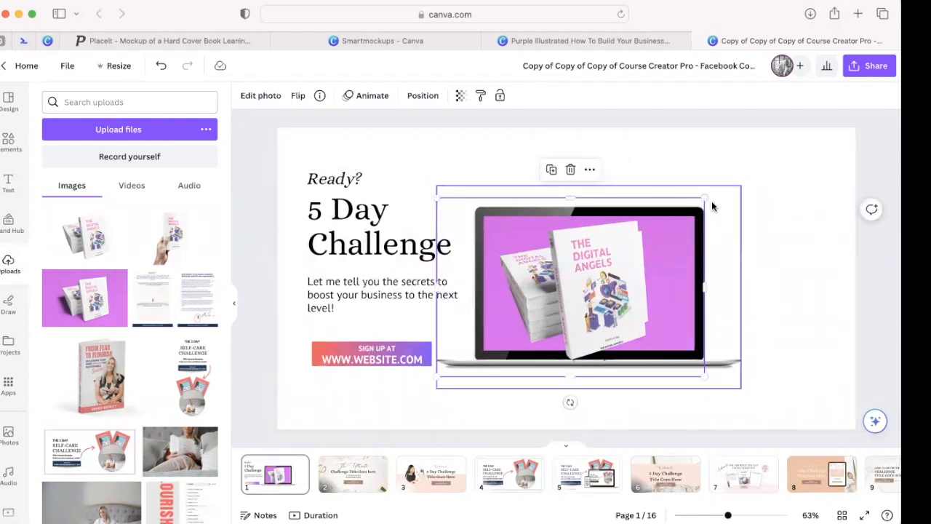
drag(707, 197, 756, 190)
click(807, 329)
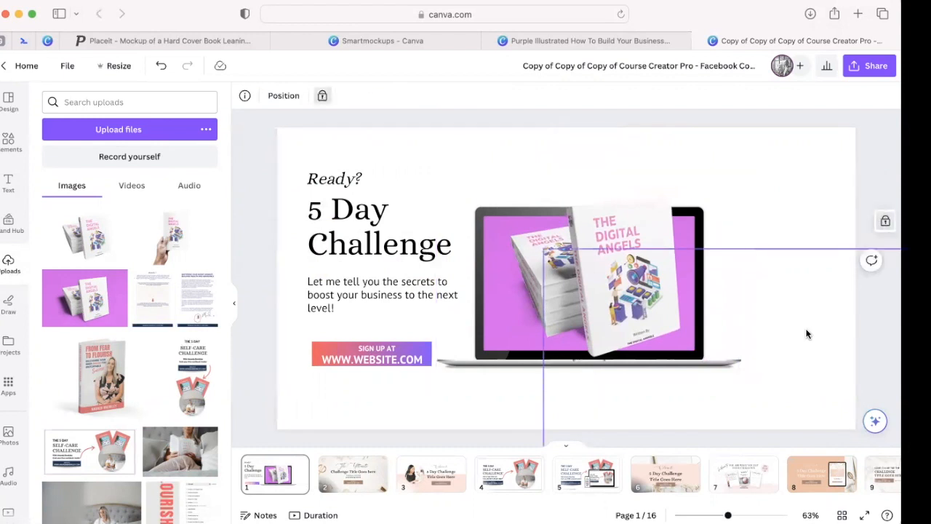
click(613, 219)
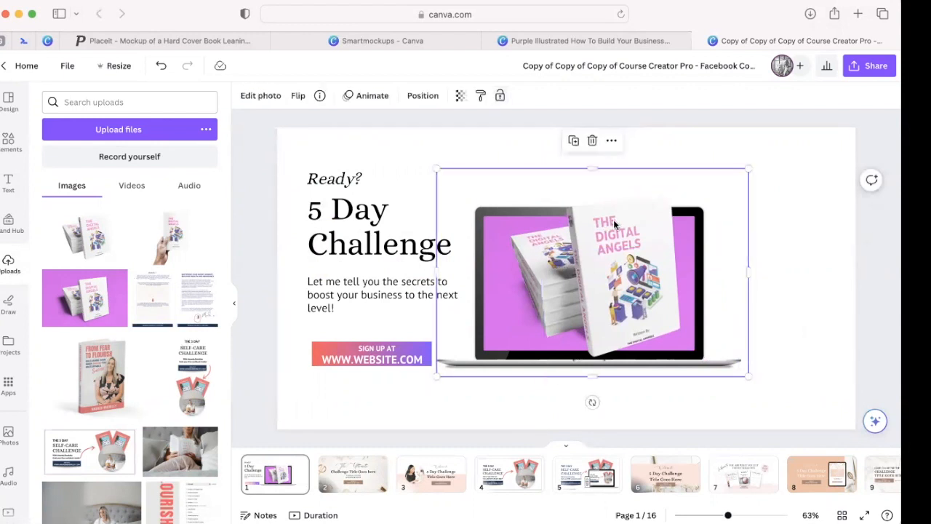
key(Delete)
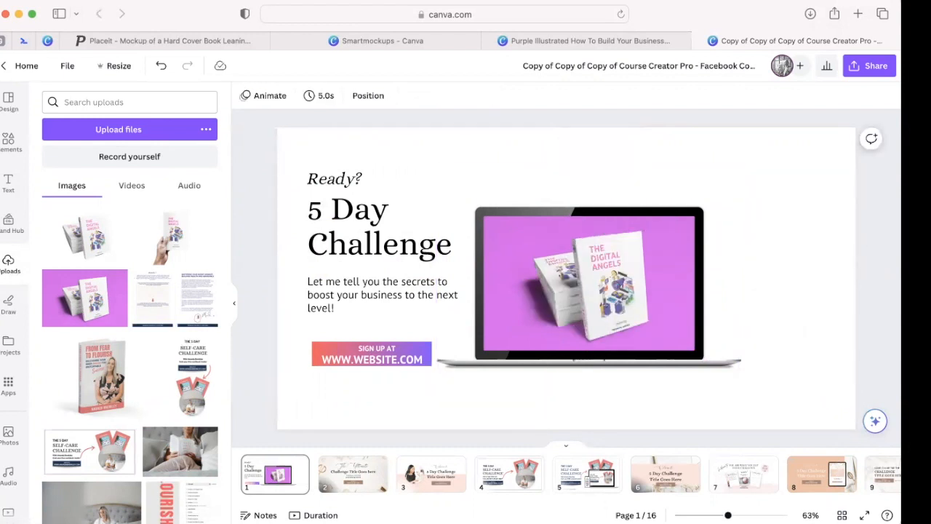
Add the transparent hand-held book image, resize it and place it at the page's lower edge in front of the laptop
click(176, 239)
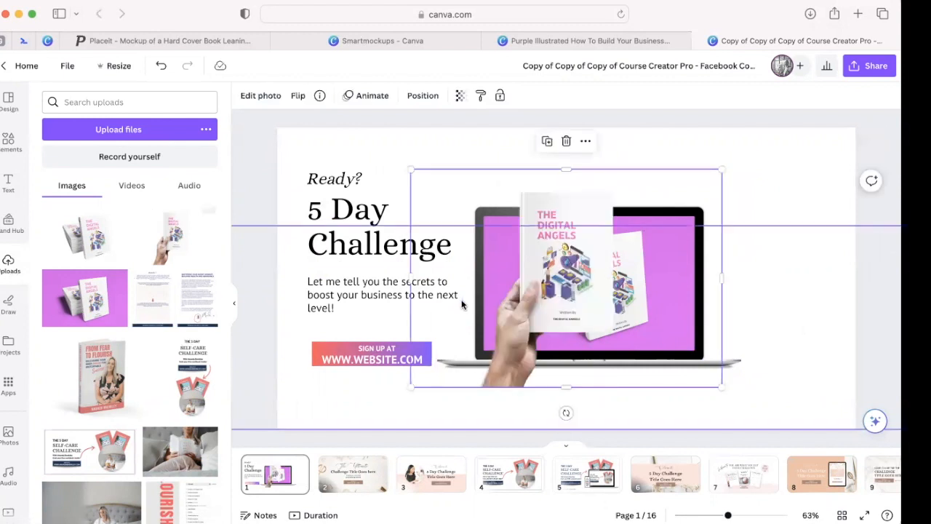
drag(510, 335, 485, 357)
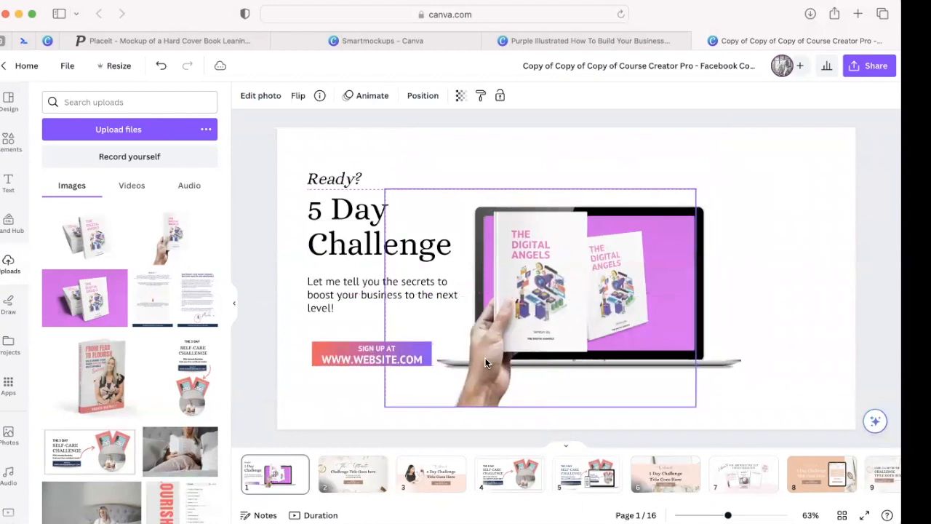
drag(404, 398, 464, 349)
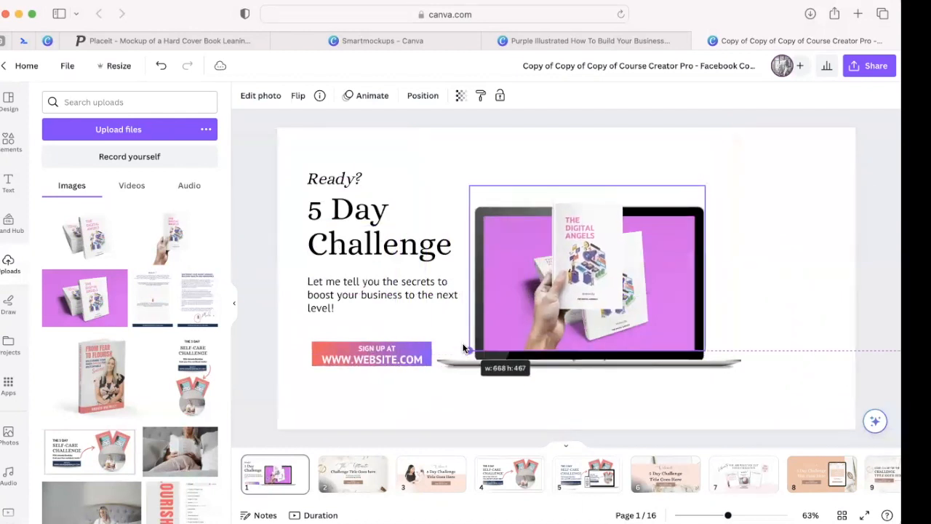
drag(463, 348, 468, 343)
drag(537, 330, 417, 409)
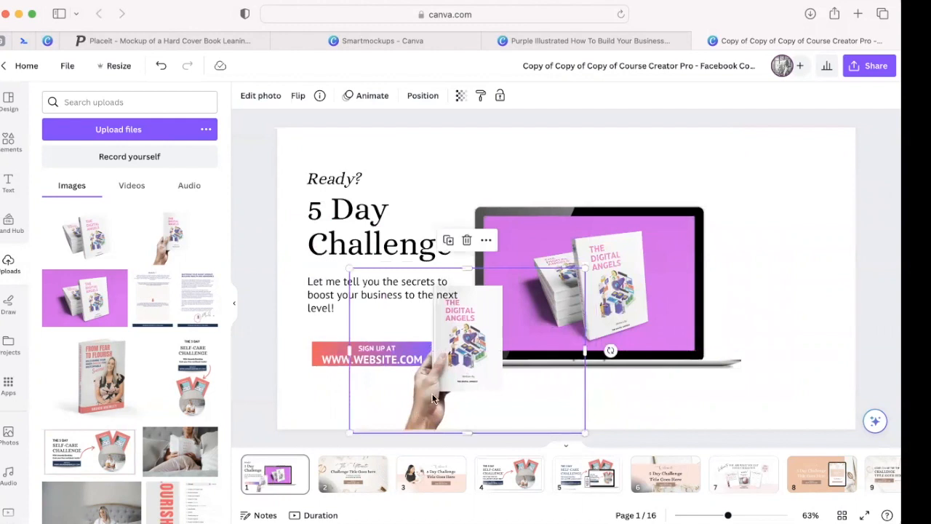
drag(644, 211, 688, 196)
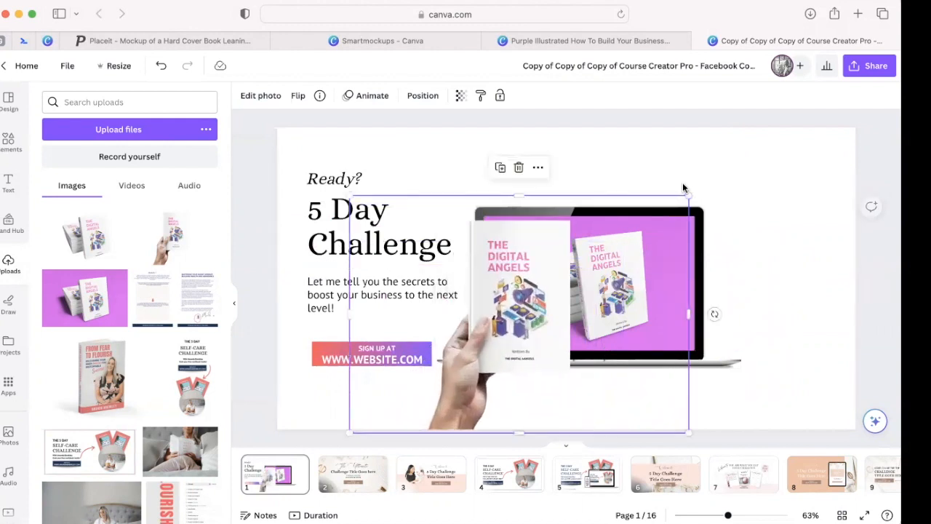
Select the laptop, its screen frame and the hand-held book together and move them toward the page's right edge
click(708, 211)
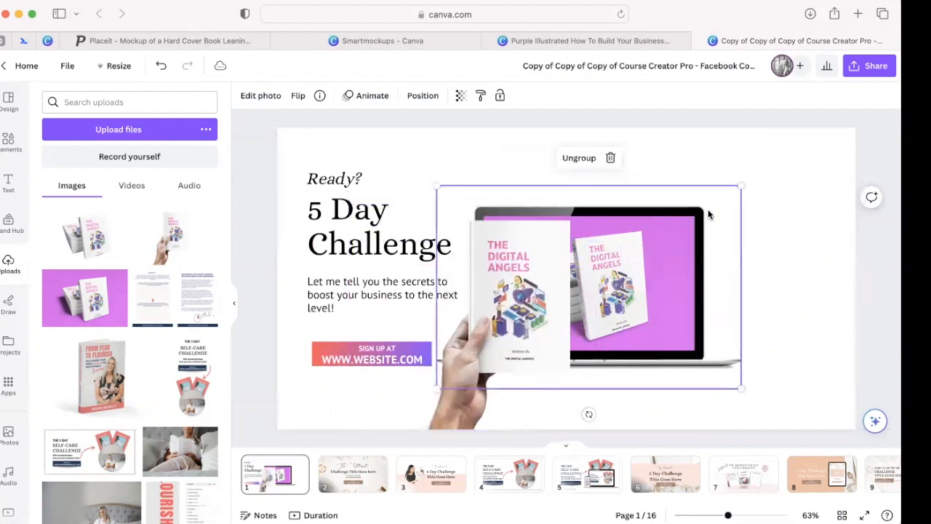
drag(718, 147, 684, 277)
drag(714, 312, 790, 310)
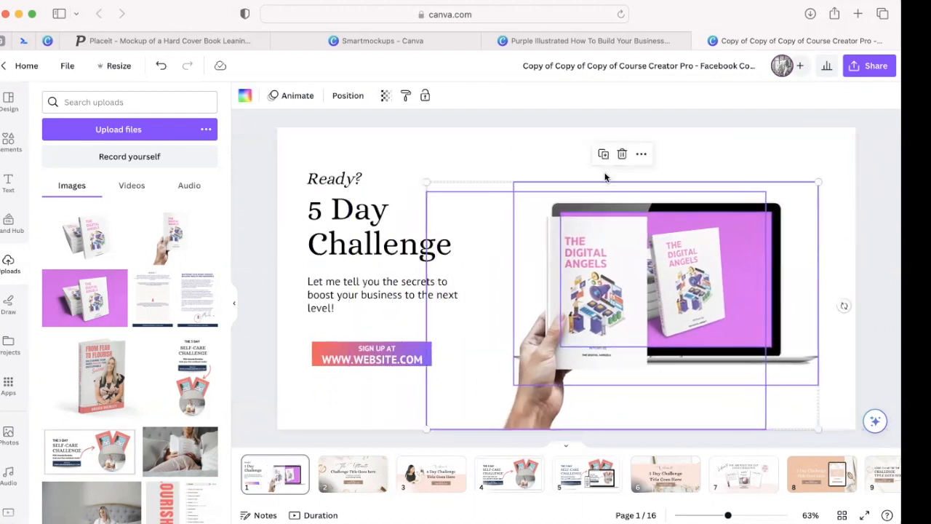
Move the hand-held book down and left so it overlaps only the laptop's lower-left corner, and deselect it
click(524, 143)
click(587, 307)
drag(587, 307, 529, 347)
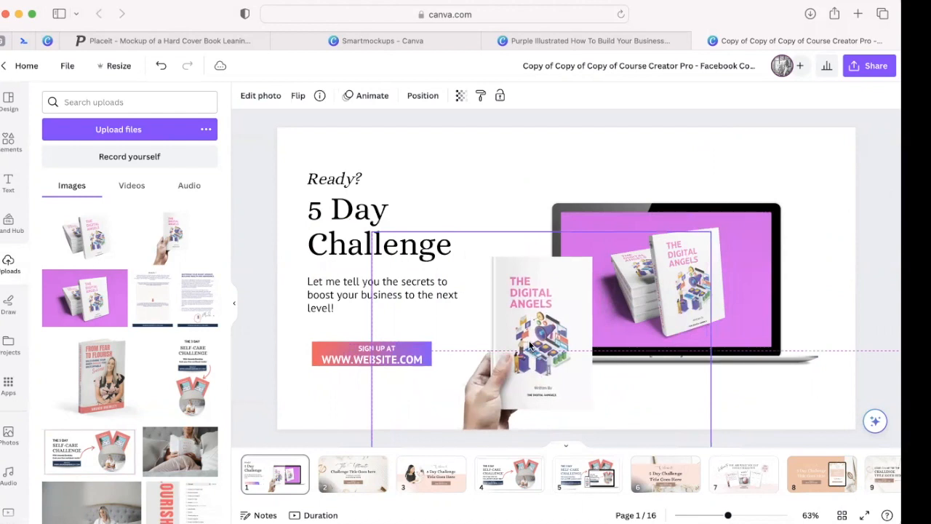
click(621, 170)
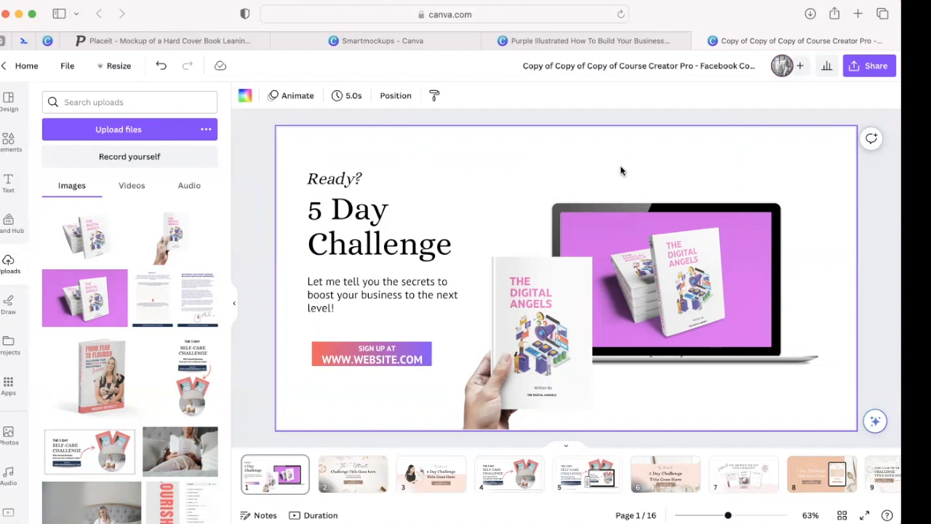
Switch to Placeit and browse the Digital mockup categories
click(178, 43)
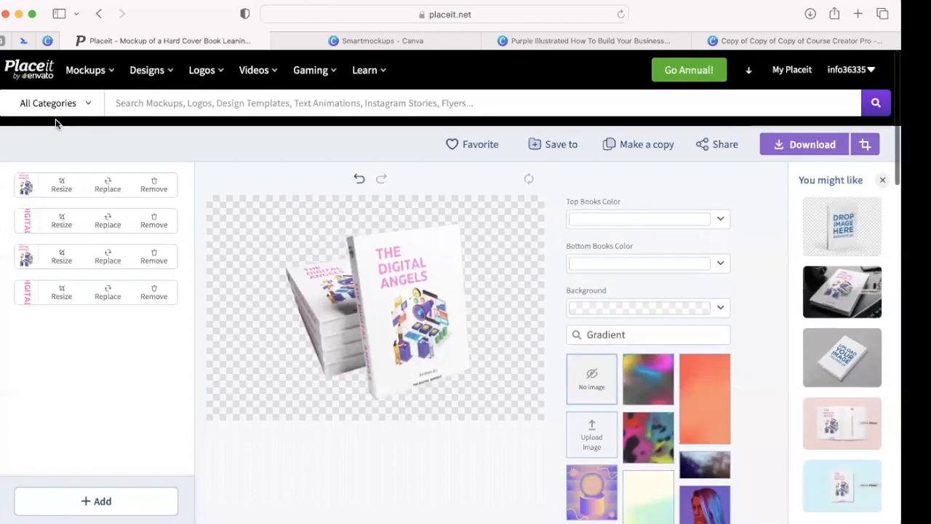
mouse_move(96, 75)
mouse_move(105, 166)
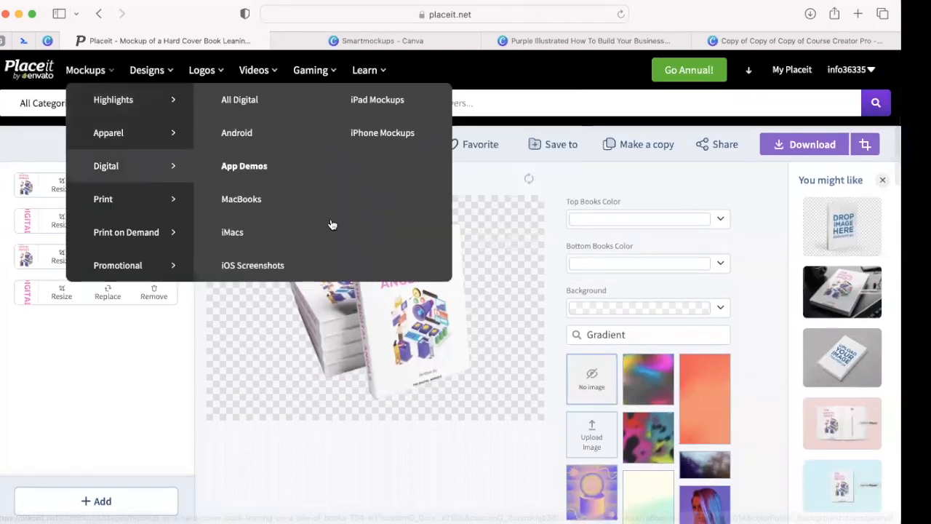